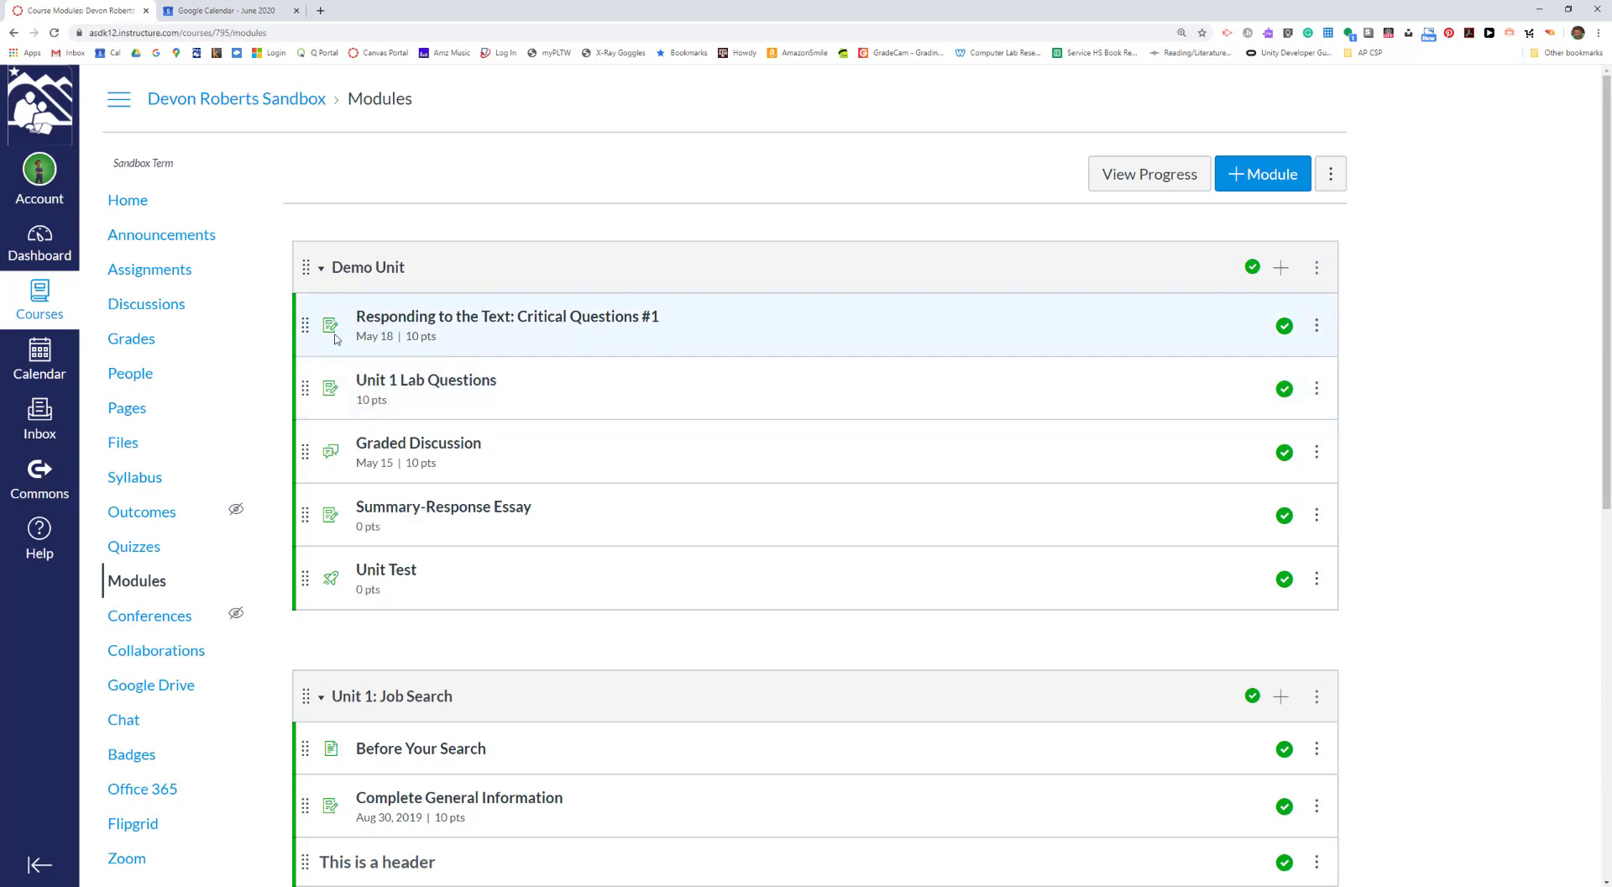
key(ctrl)
key(ctrl)
key(ctrl)
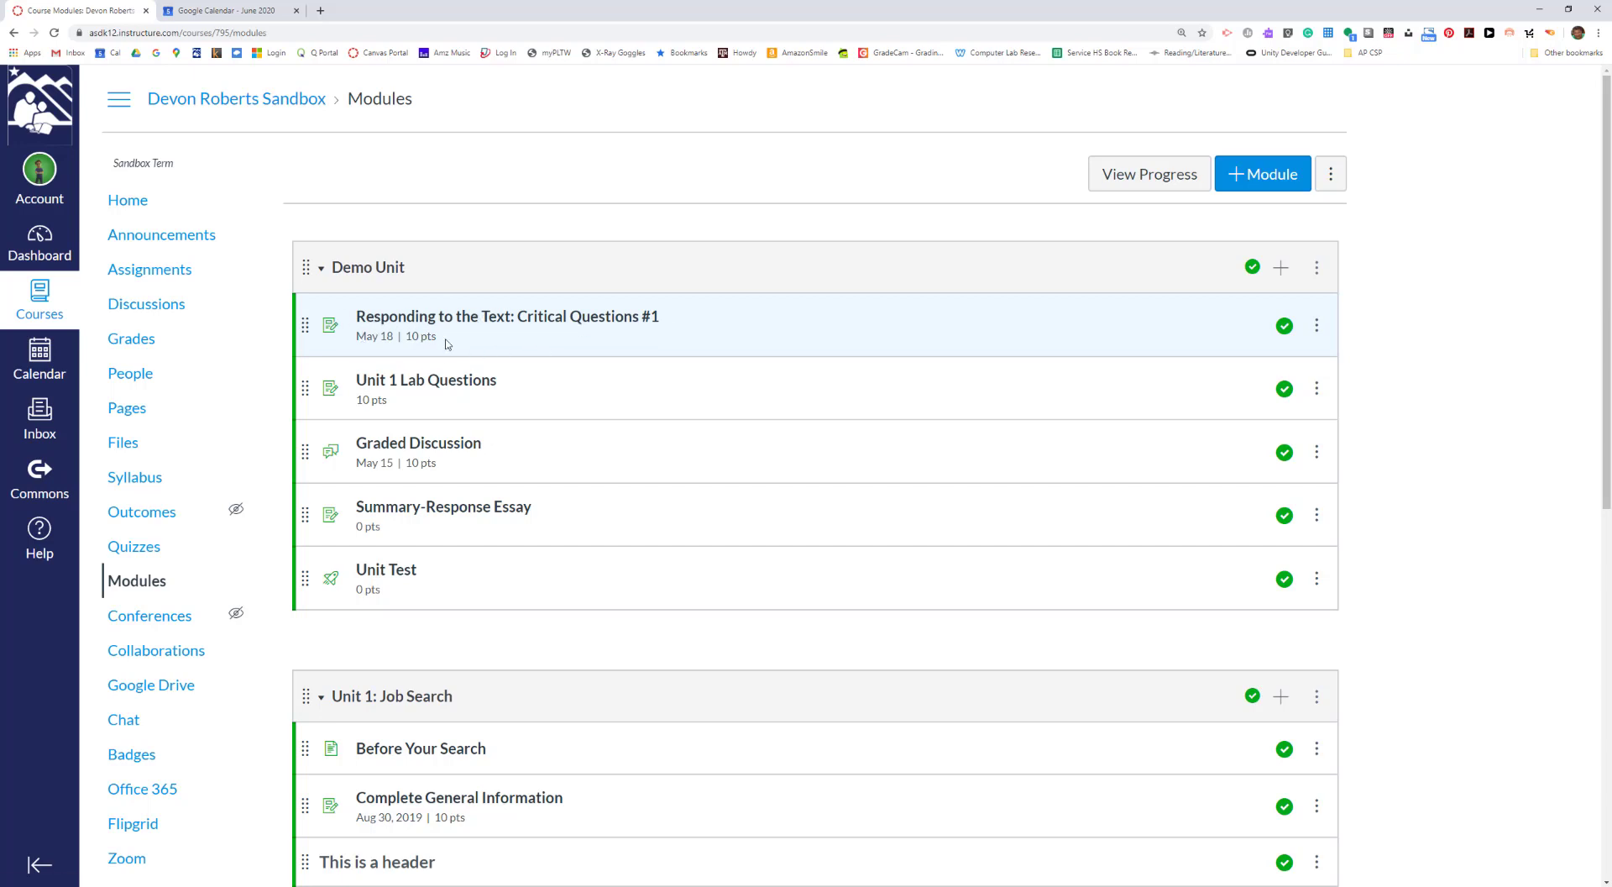
- Open the Responding to the Text: Critical Questions #1 assignment for editing and review its points, grade display and submission settings
click(487, 324)
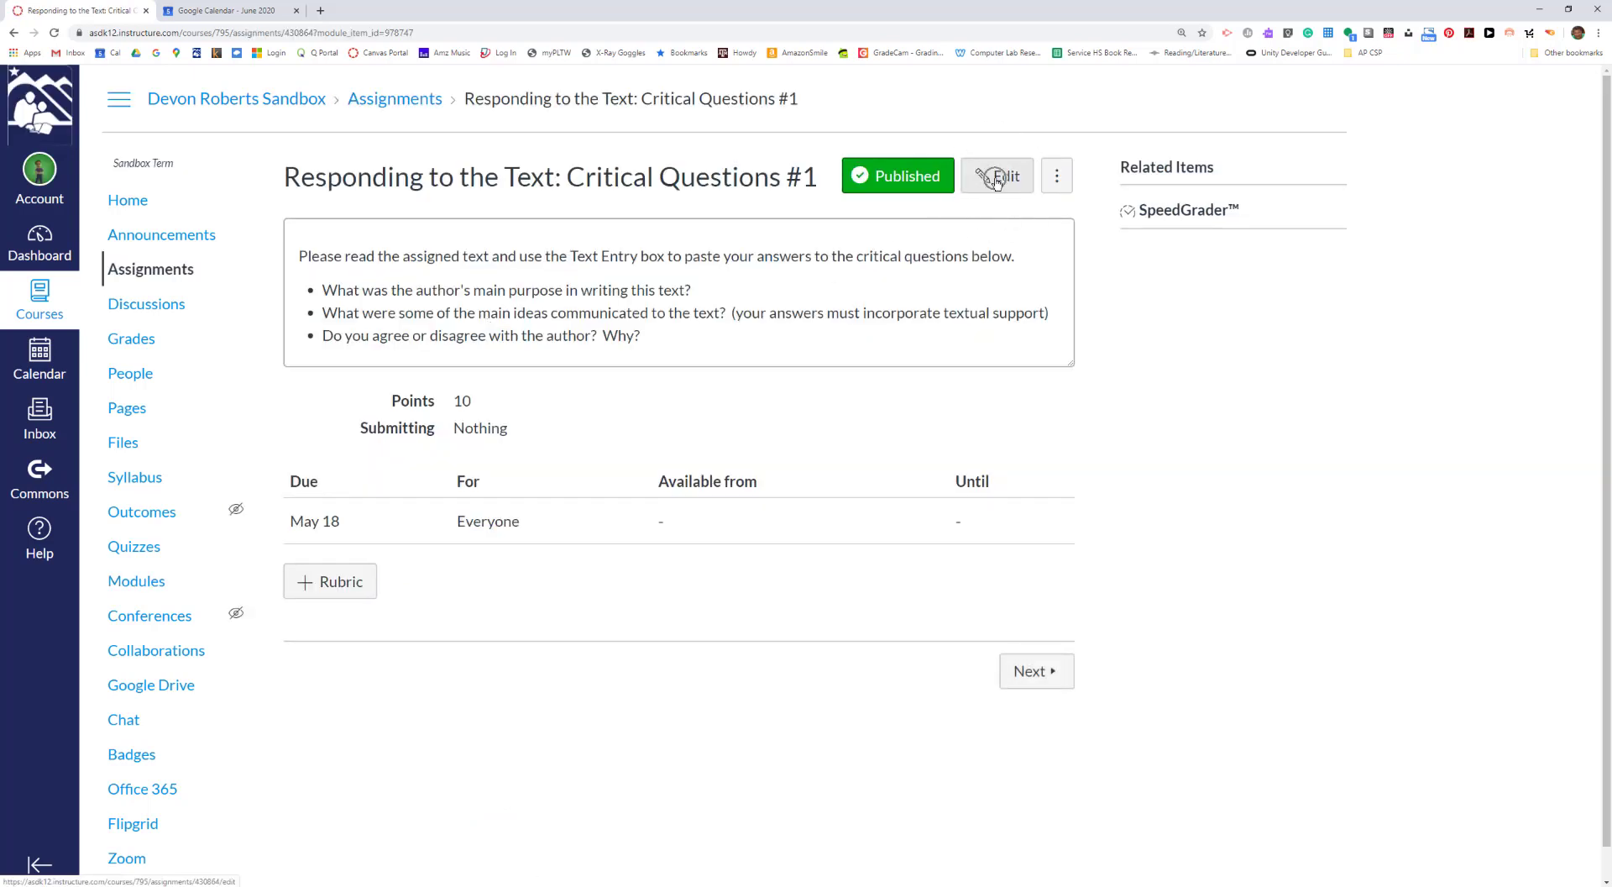
click(997, 183)
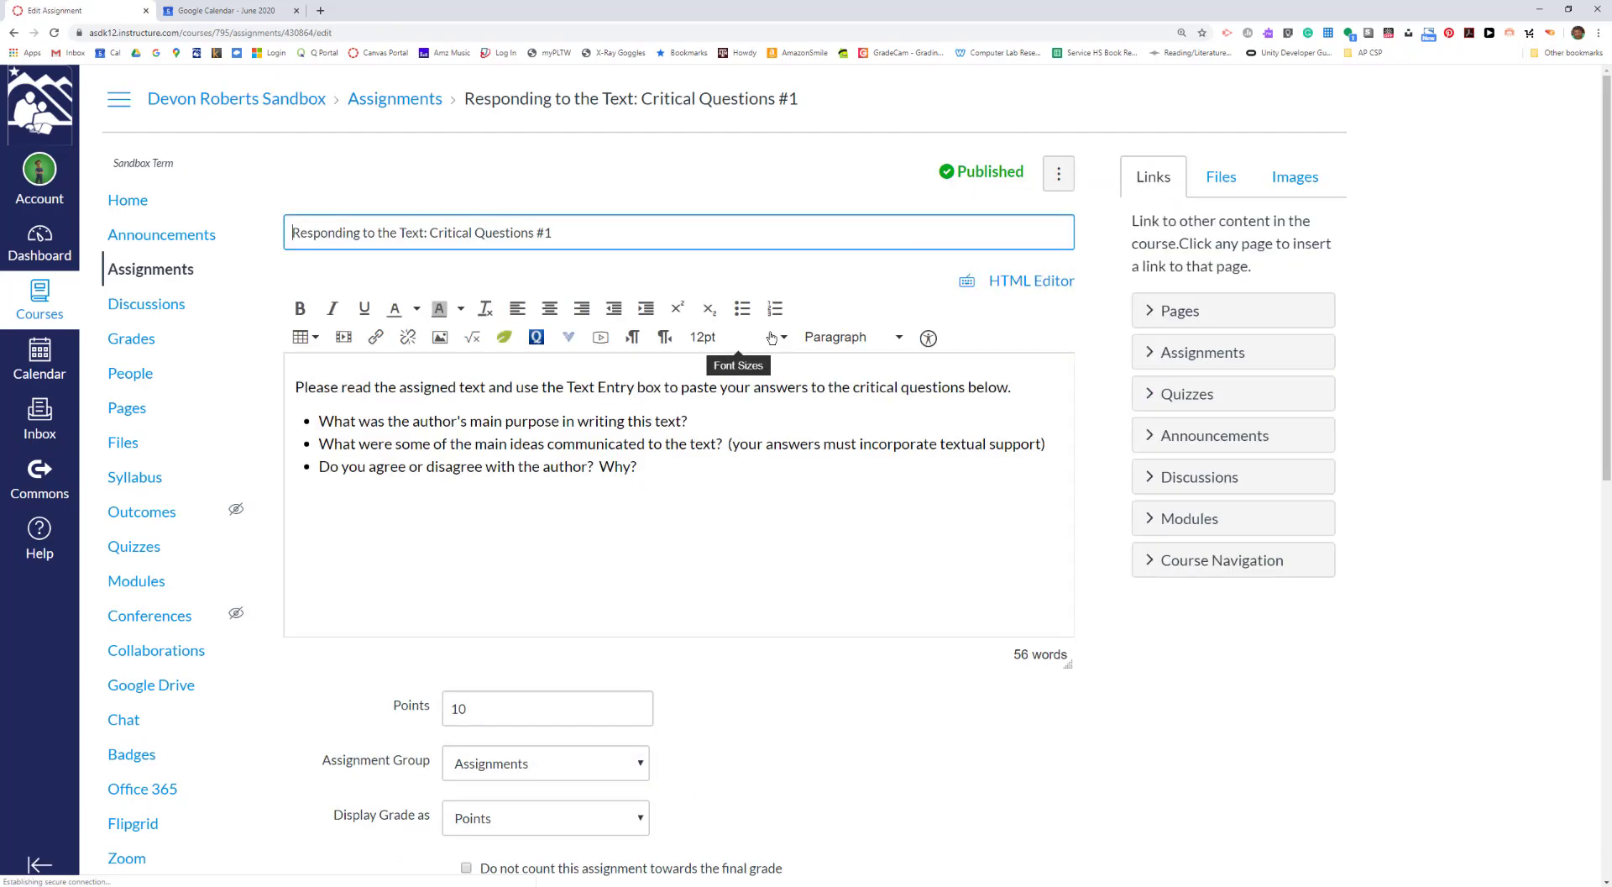
scroll(686, 509, down, 4)
scroll(663, 504, down, 2)
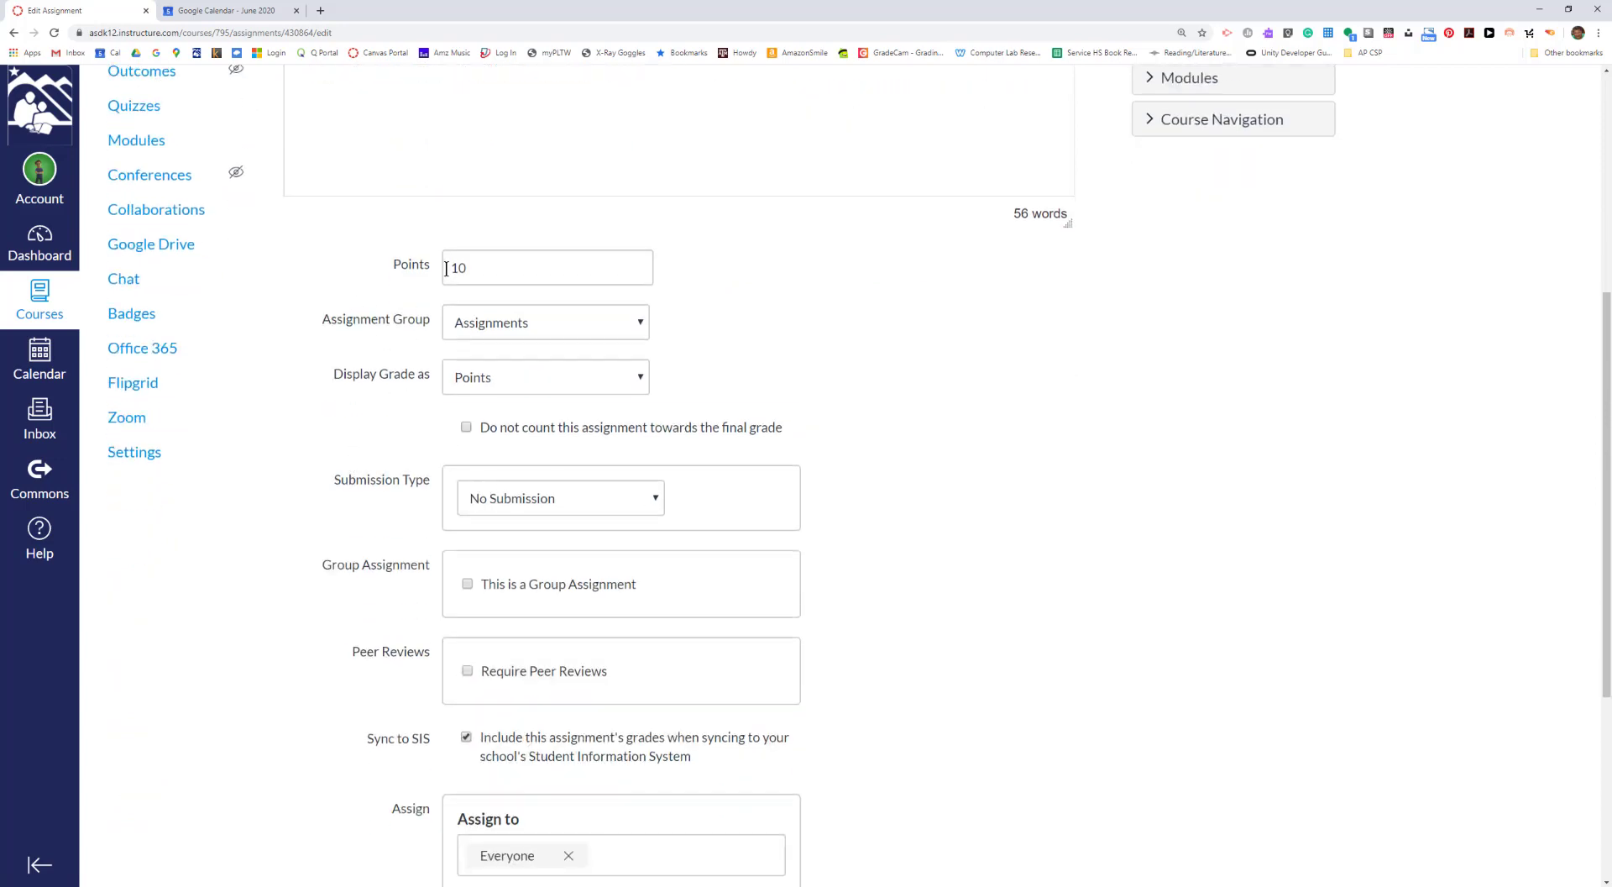
scroll(523, 293, up, 1)
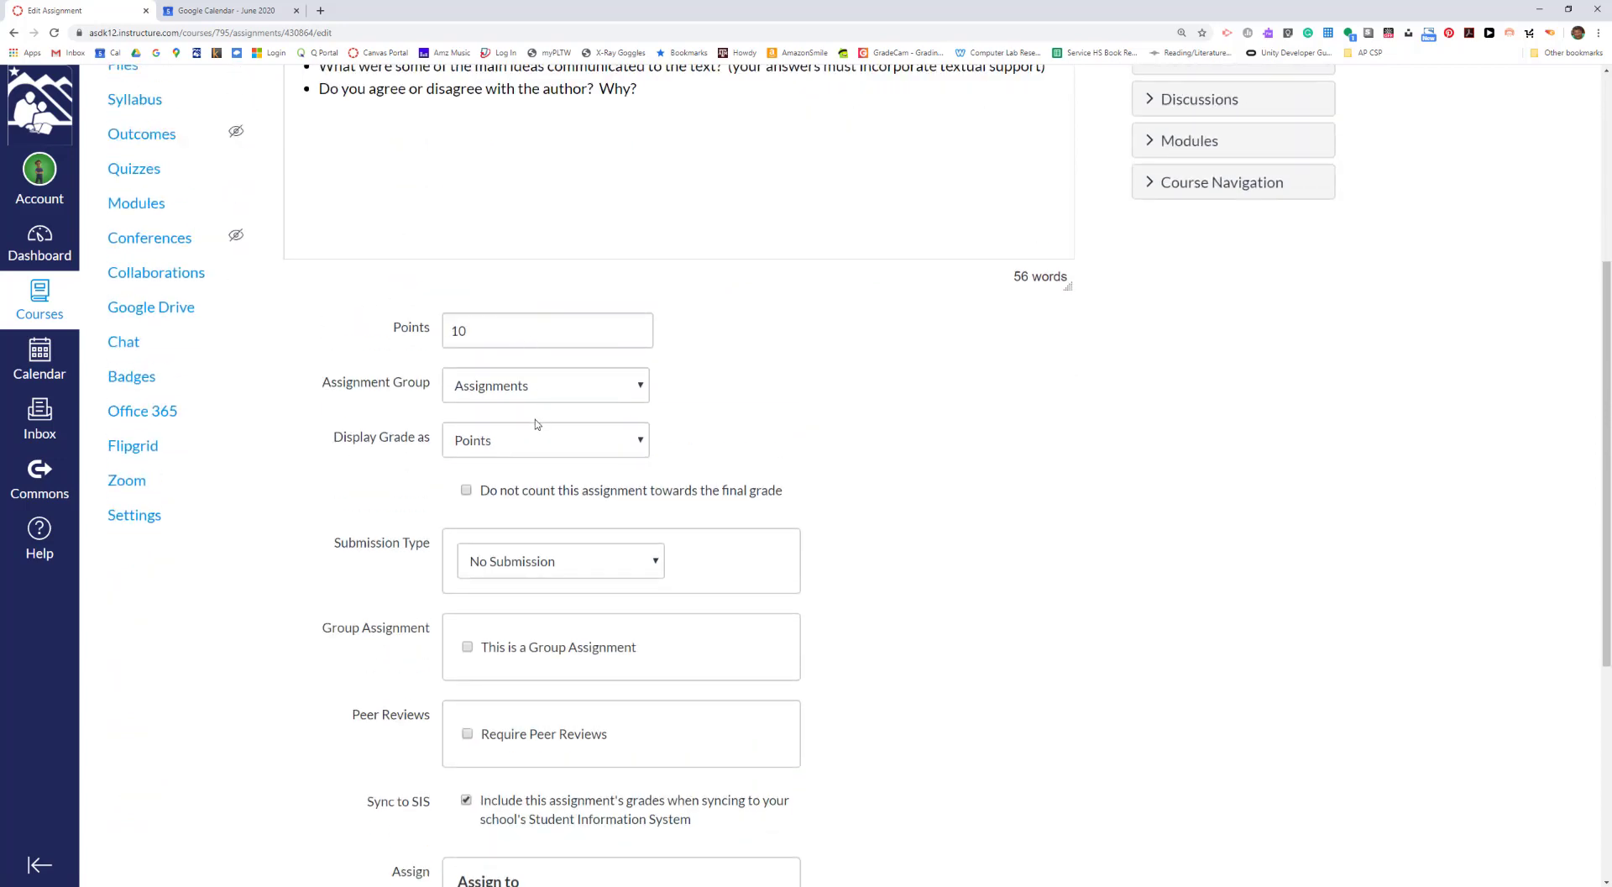
scroll(532, 472, down, 3)
scroll(498, 585, down, 1)
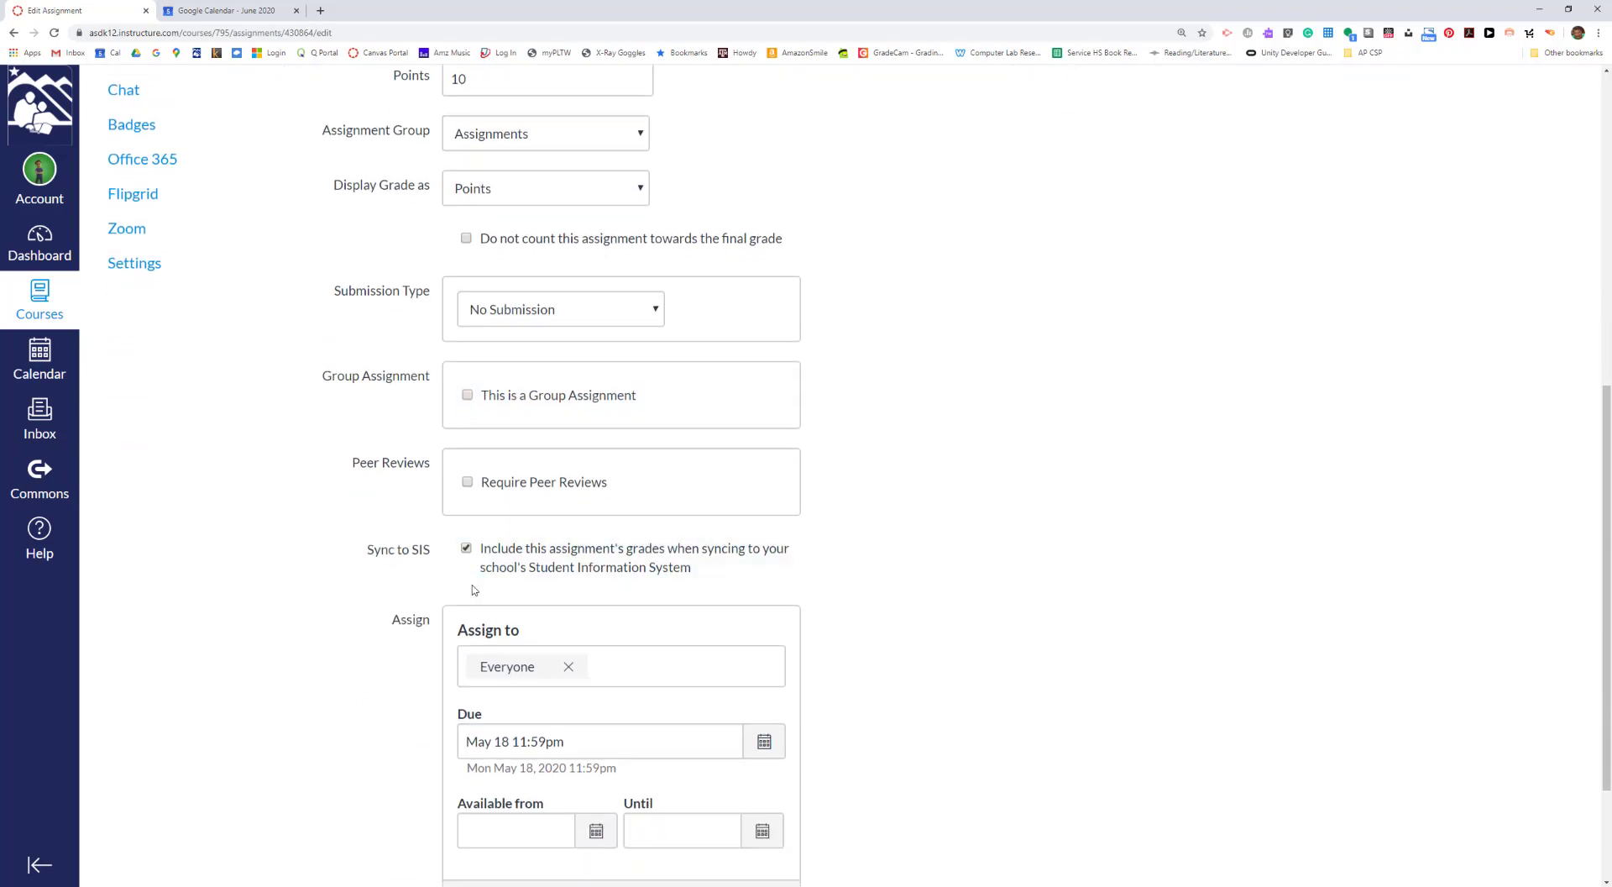
- Examine the assignment's Sync to SIS option and due date, and leave the editor without saving
click(467, 551)
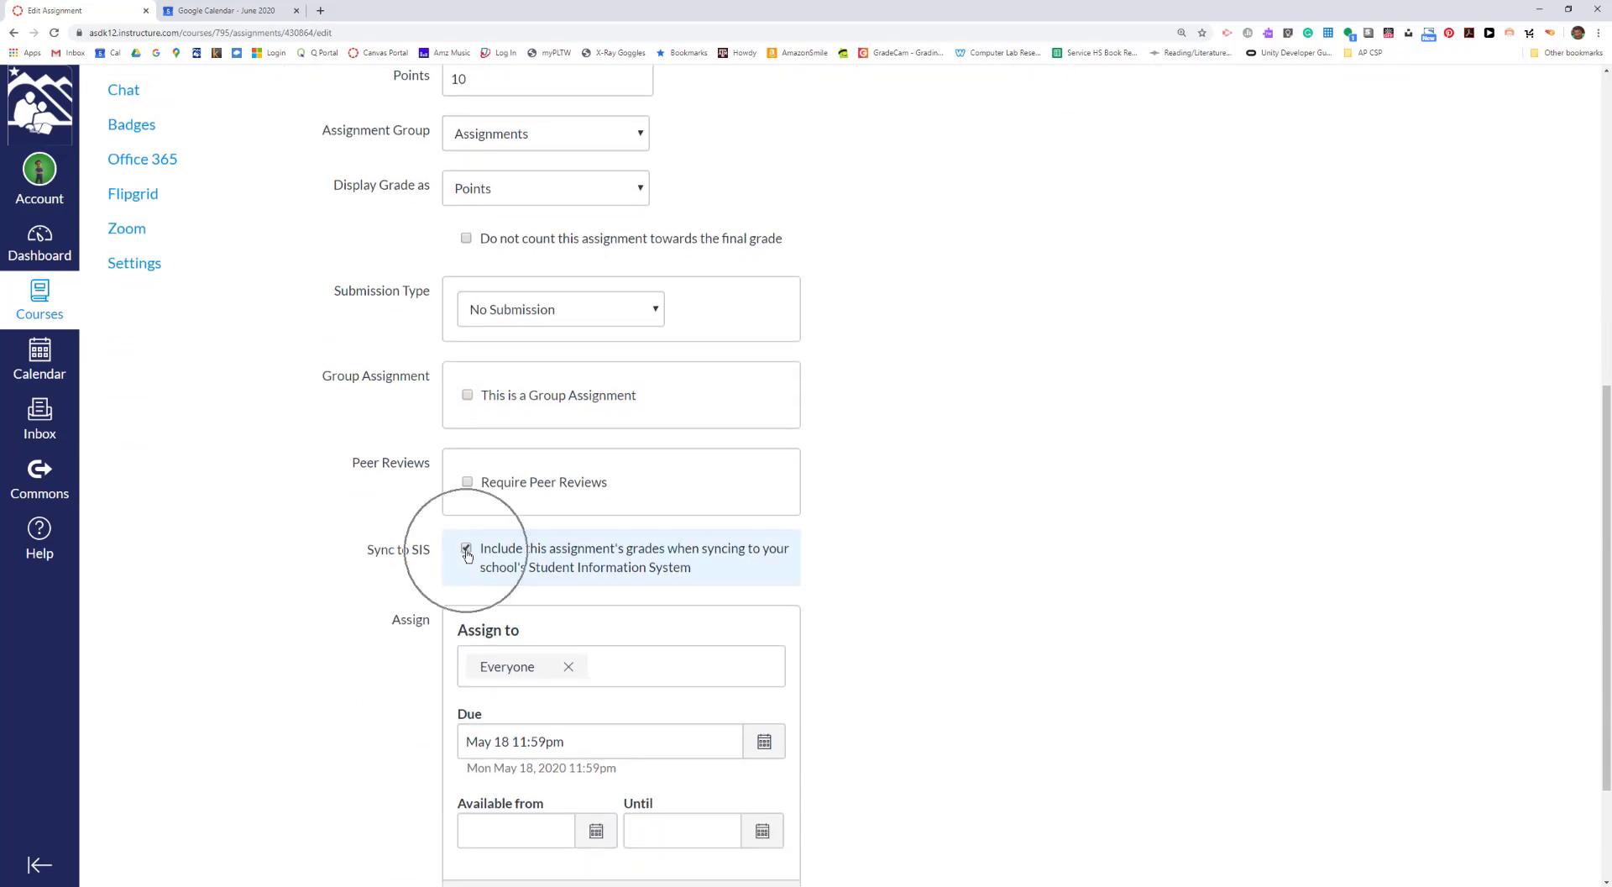
click(467, 551)
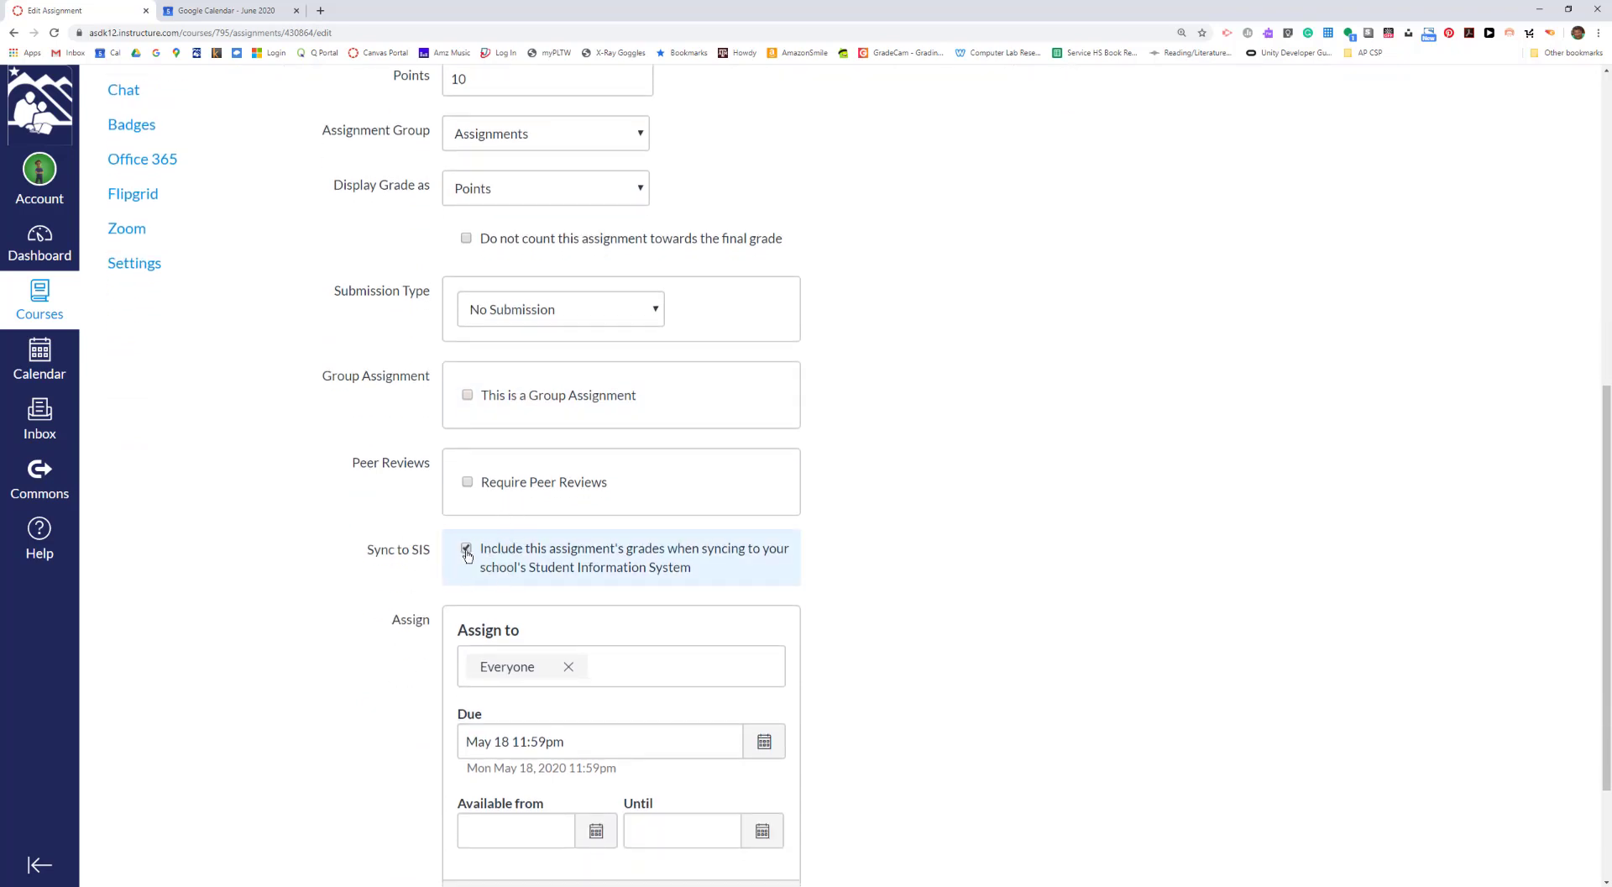
double_click(467, 551)
scroll(491, 561, down, 2)
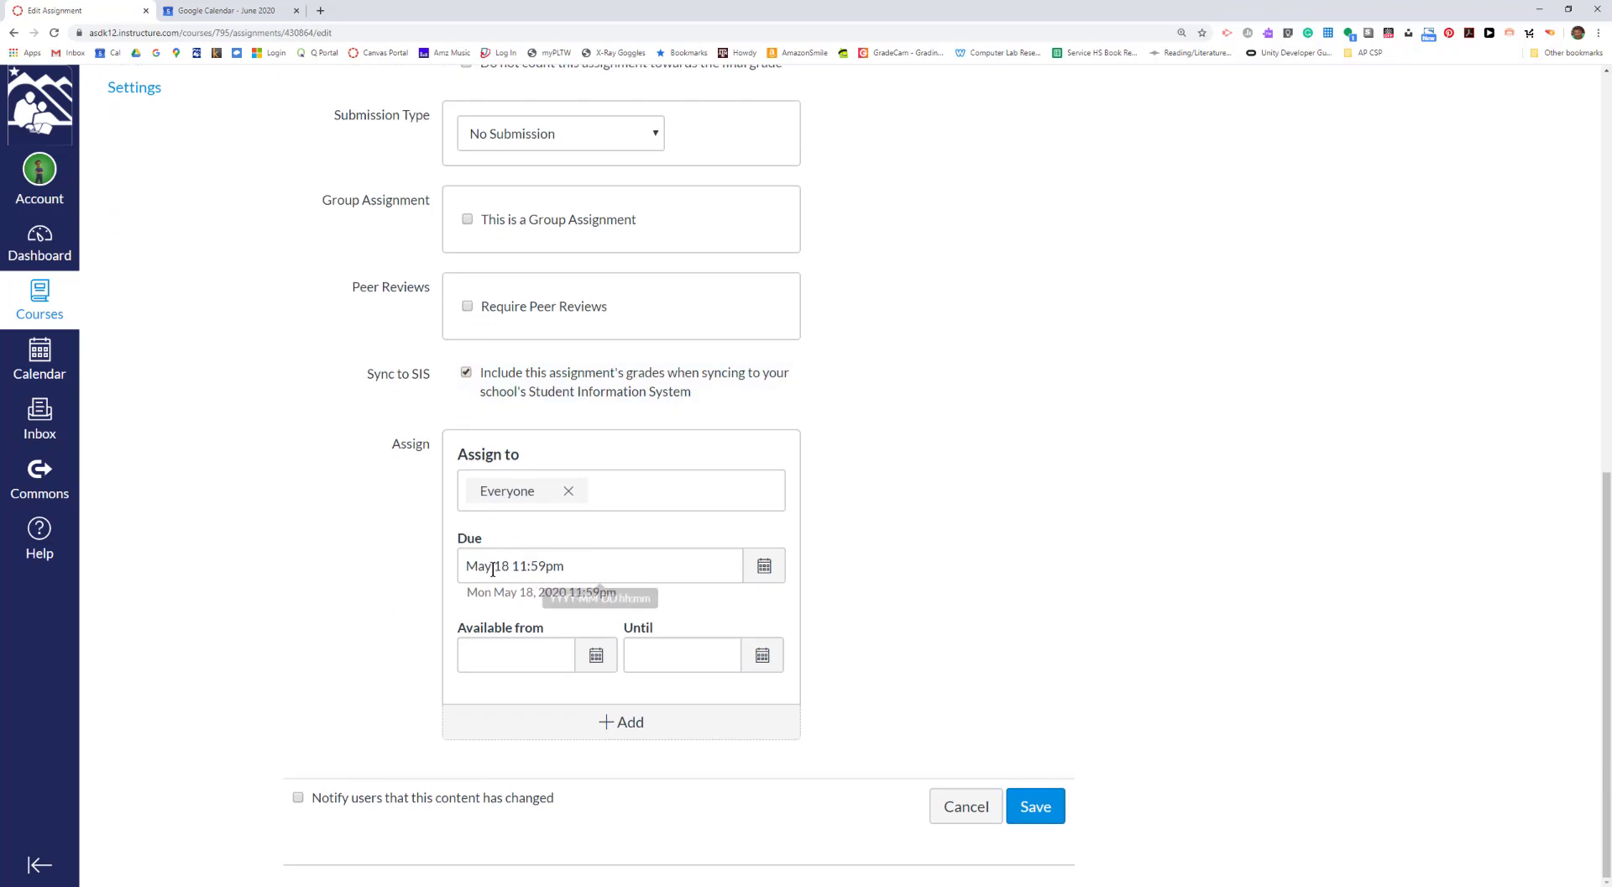
key(ctrl)
key(ctrl)
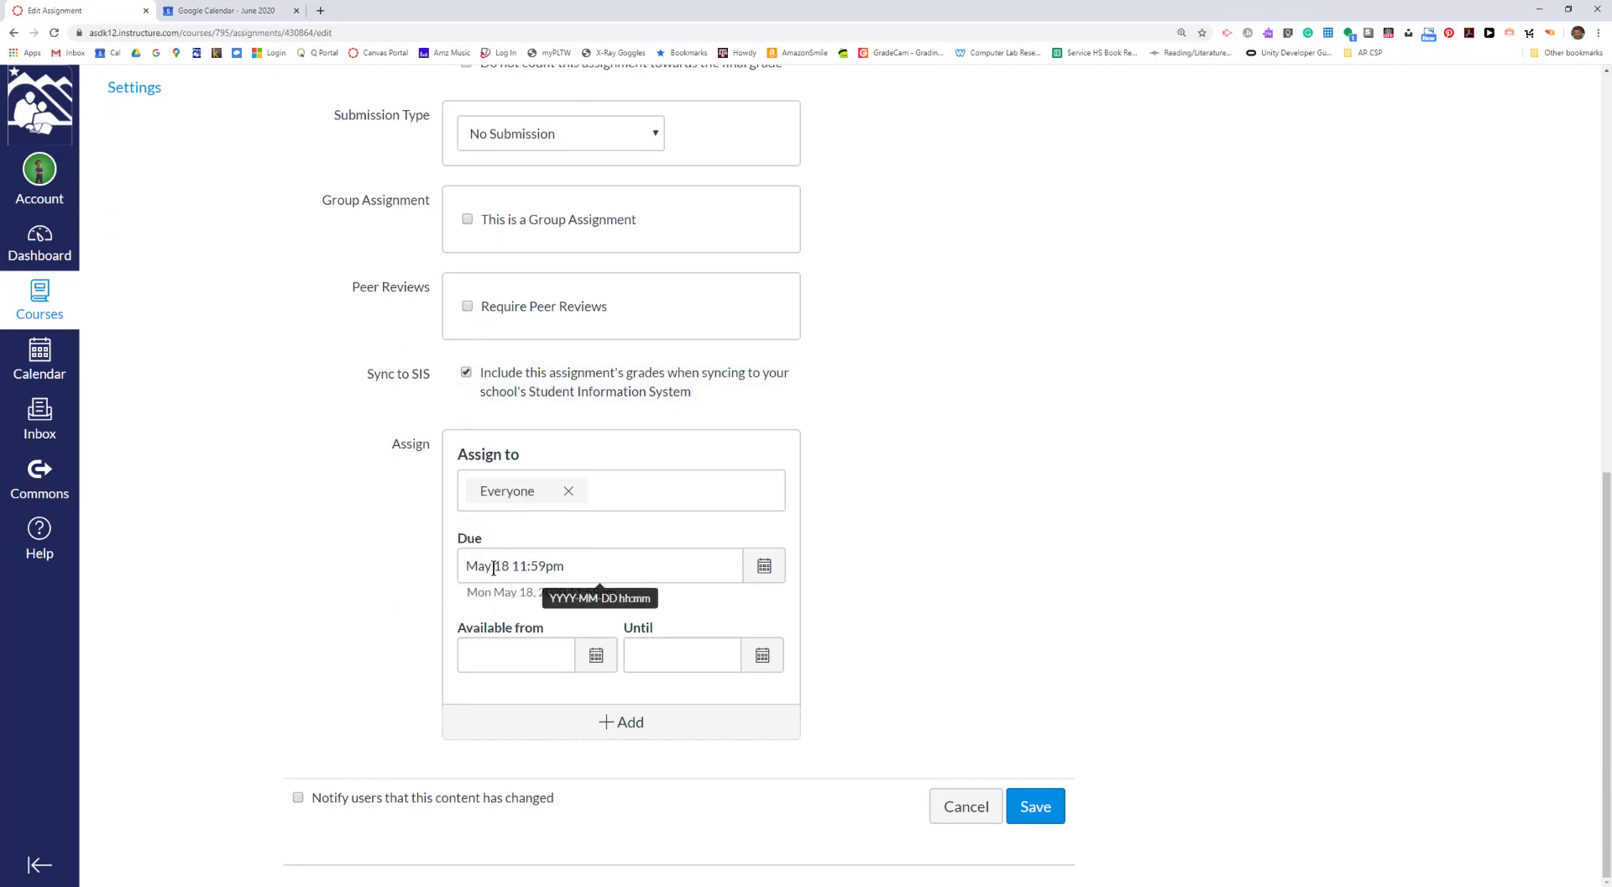
key(ctrl)
key(ctrl)
key(ctrl)
key(ctrl)
key(ctrl)
scroll(493, 568, up, 10)
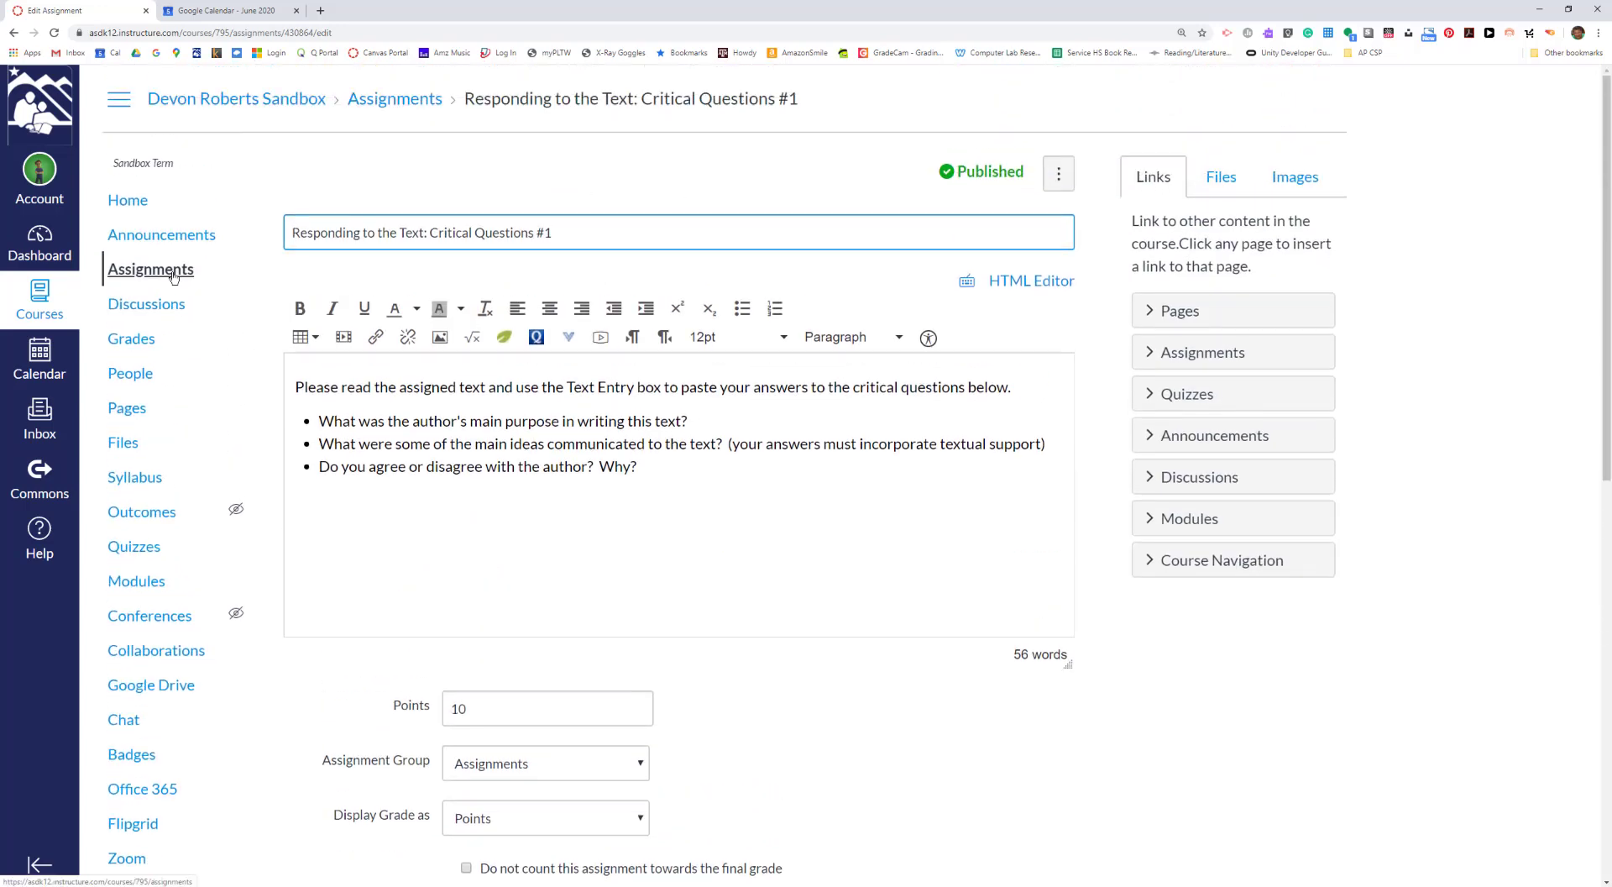
click(13, 38)
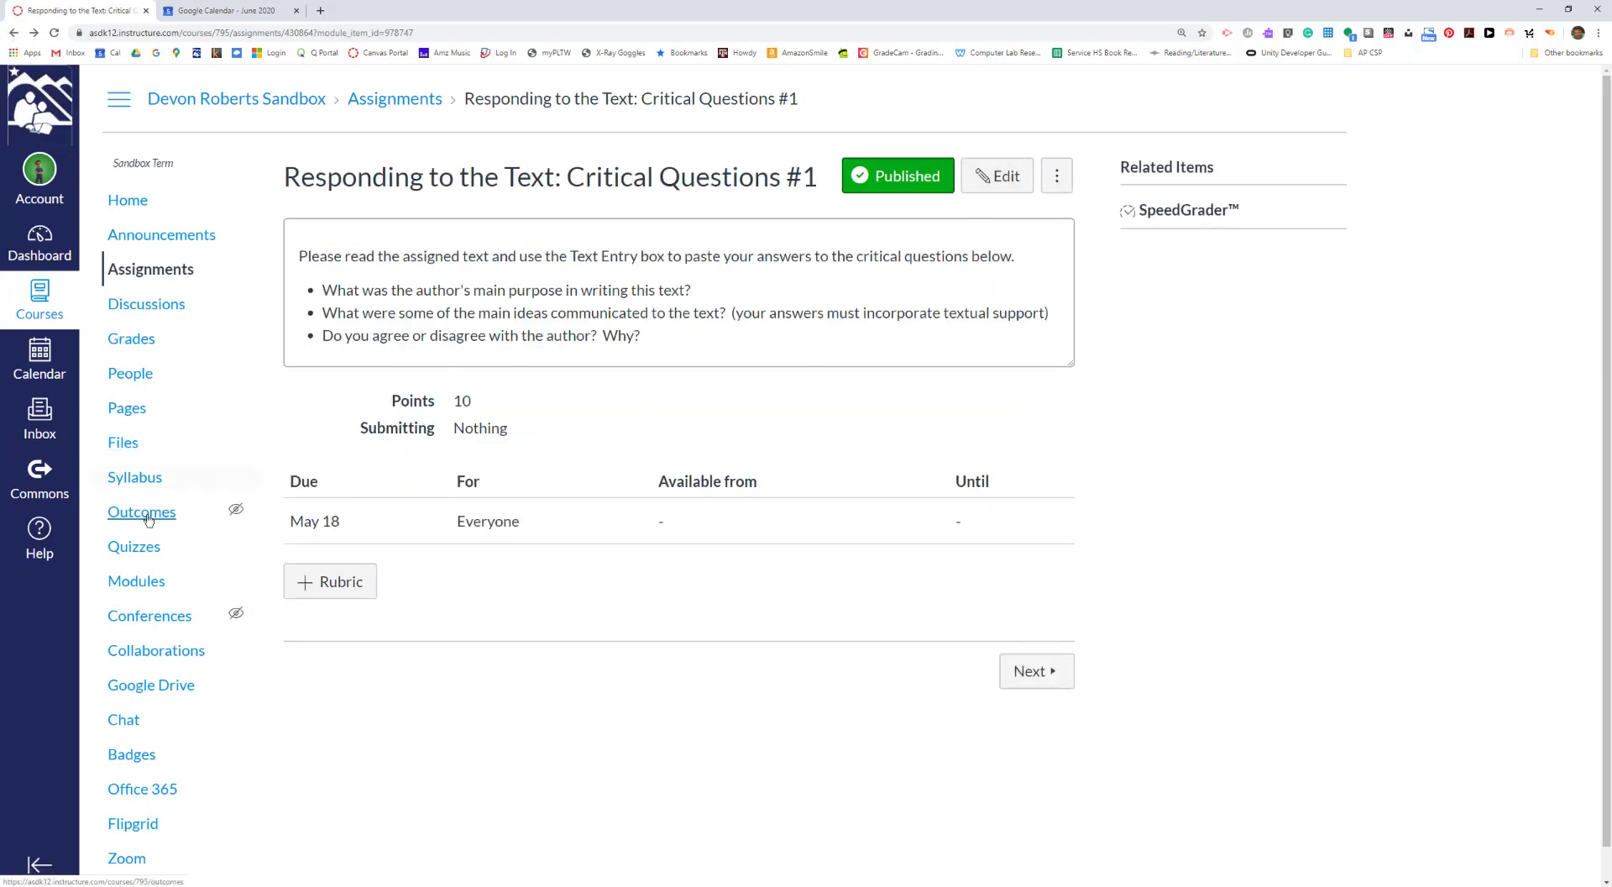
- Open the Unit 1 Lab Questions assignment from the Demo Unit module for editing
click(127, 583)
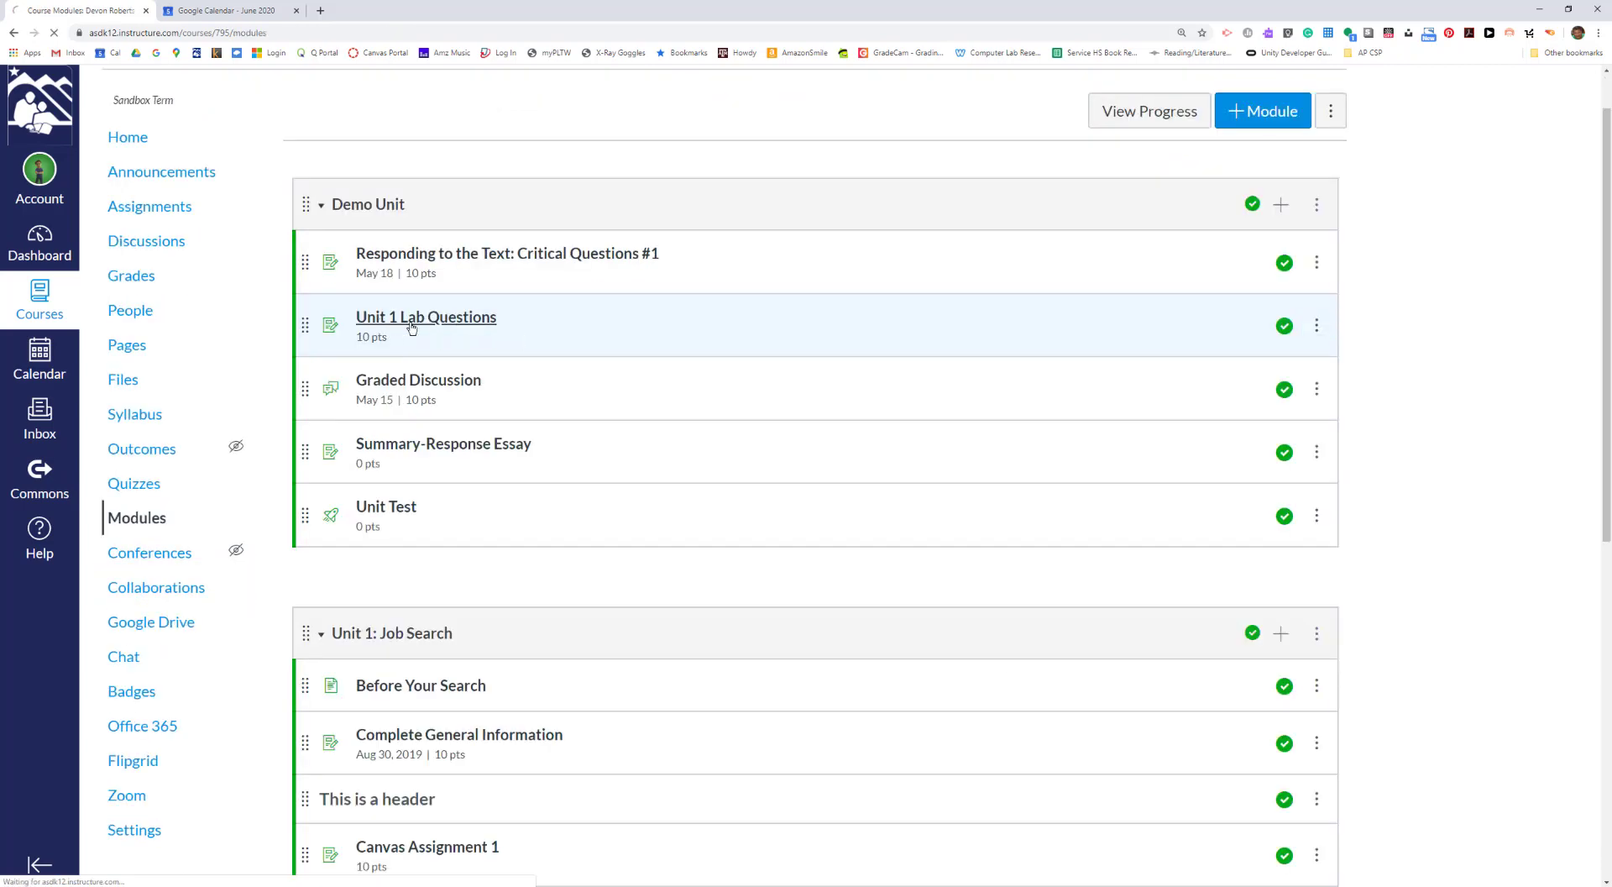
click(410, 324)
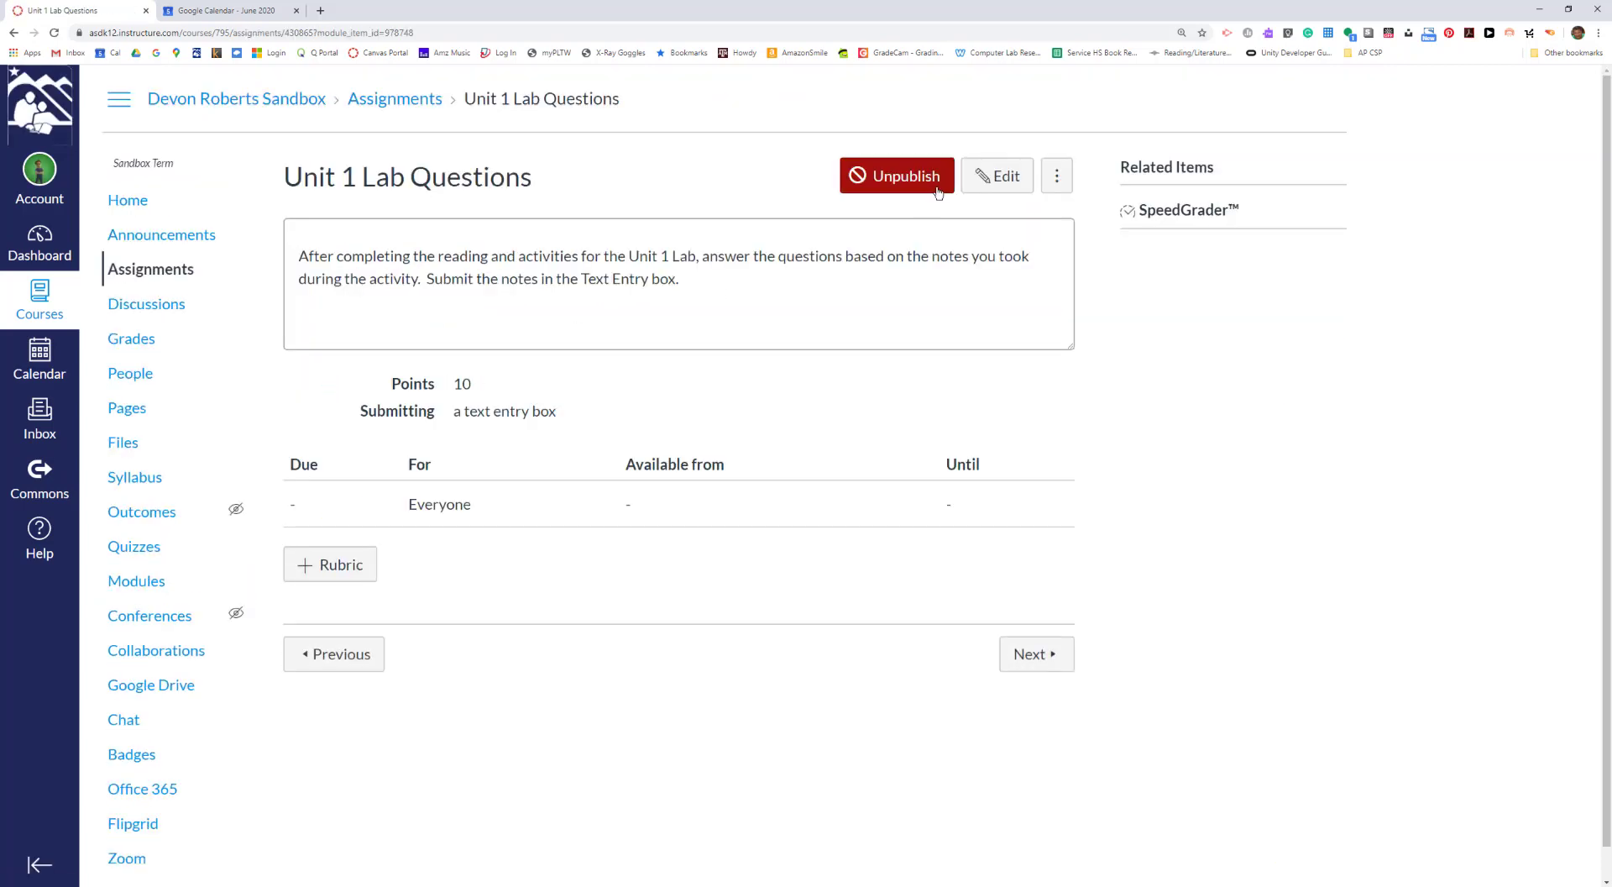
click(996, 180)
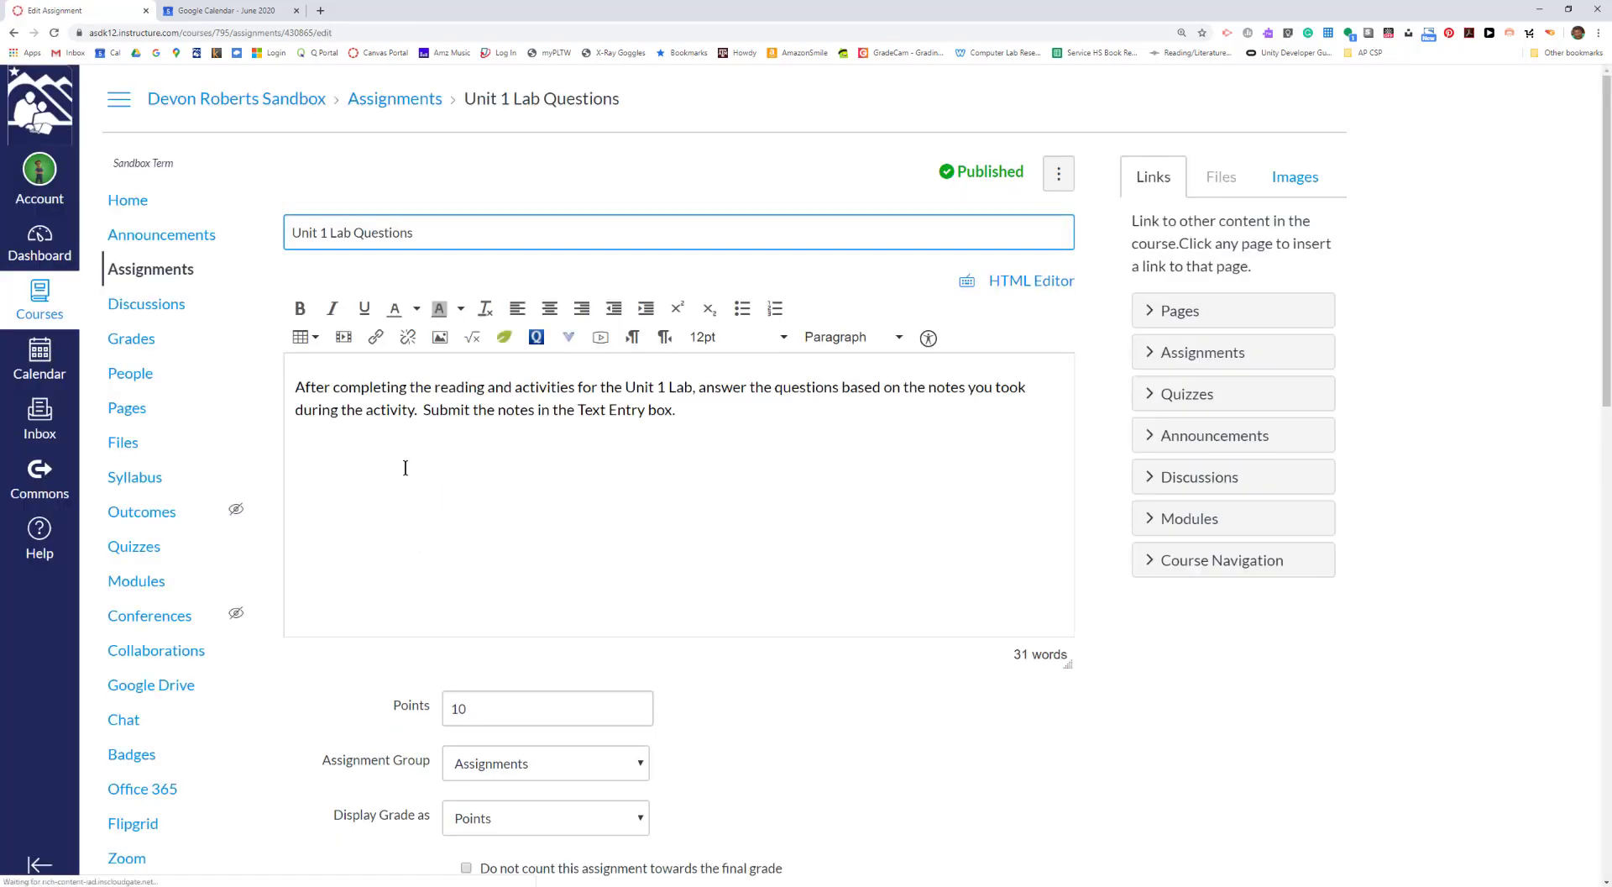
- Include the Unit 1 Lab Questions grades when syncing to the school's Student Information System
scroll(406, 467, down, 5)
scroll(470, 278, up, 2)
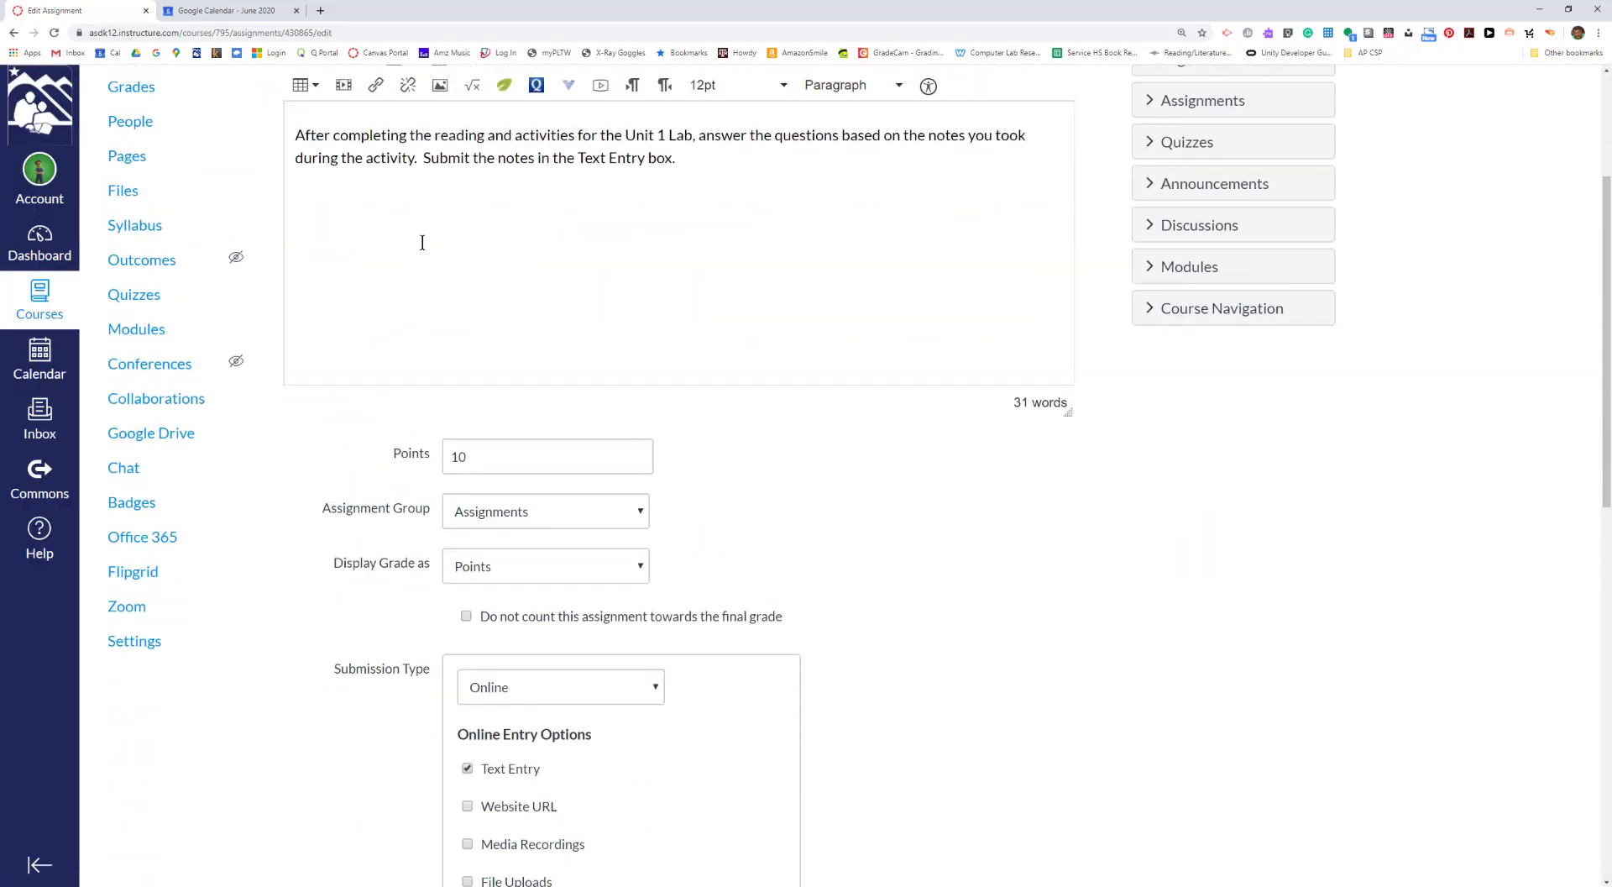
scroll(422, 243, up, 3)
click(360, 227)
scroll(522, 625, down, 2)
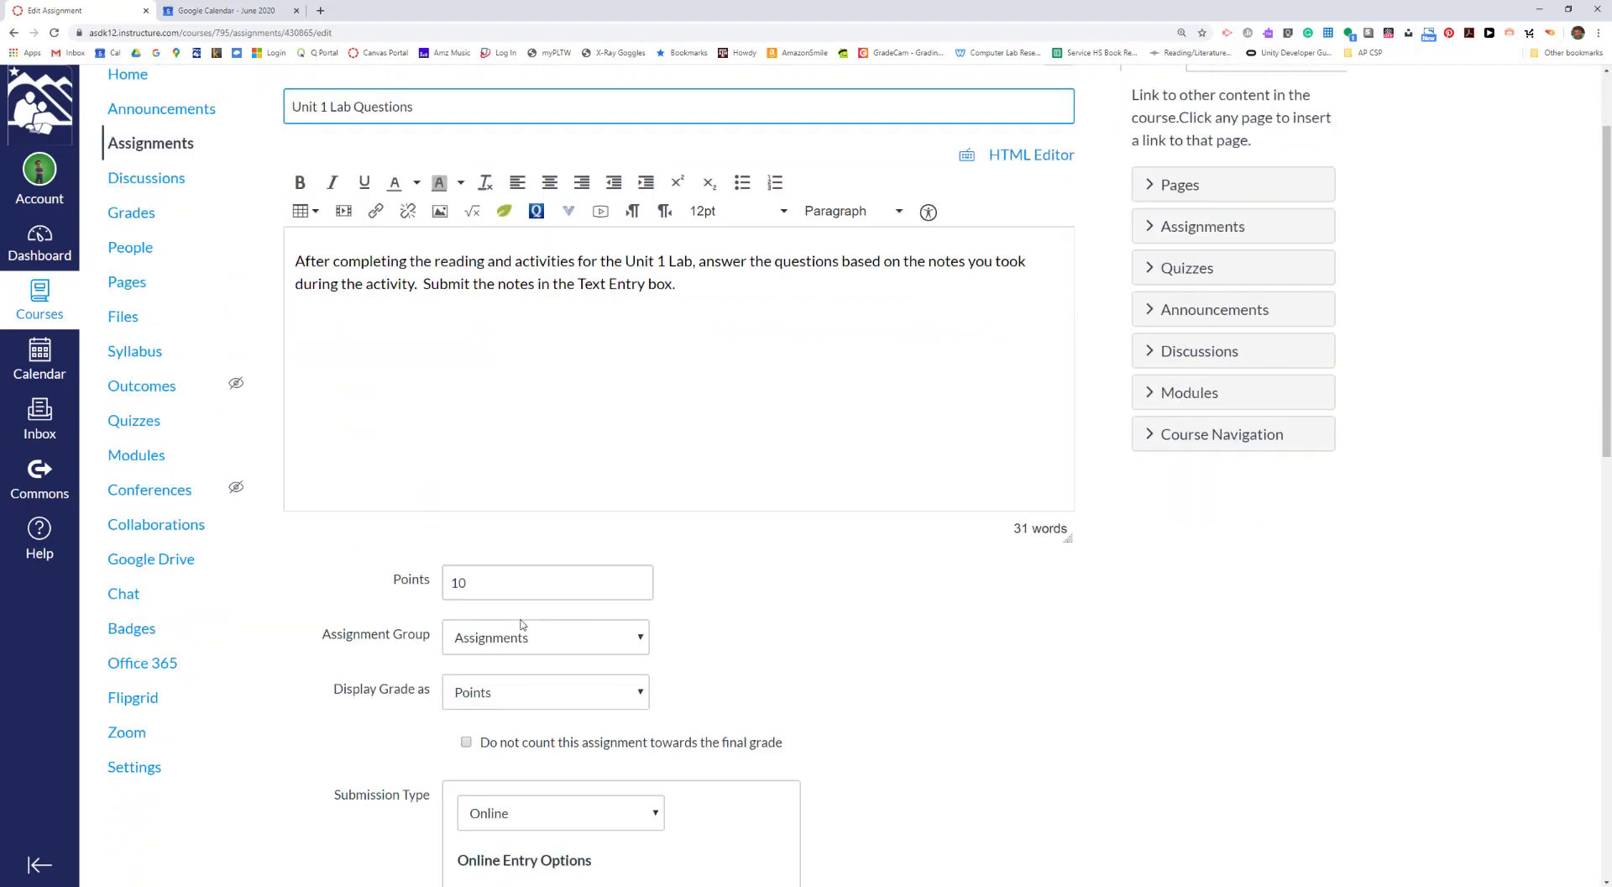
scroll(487, 571, down, 8)
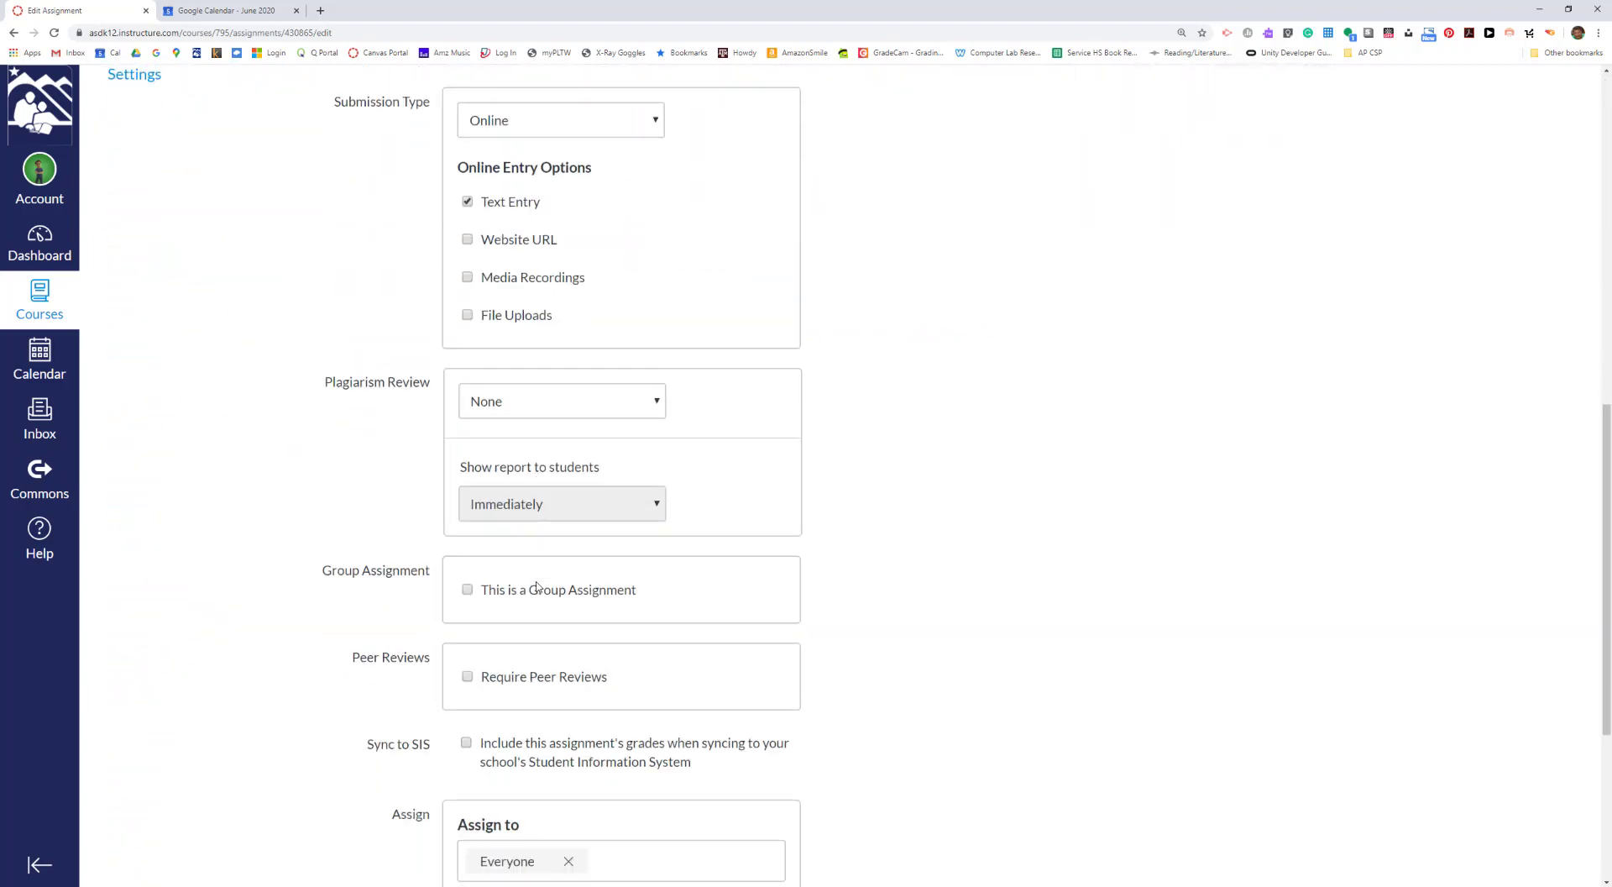
scroll(537, 587, down, 4)
scroll(463, 385, down, 1)
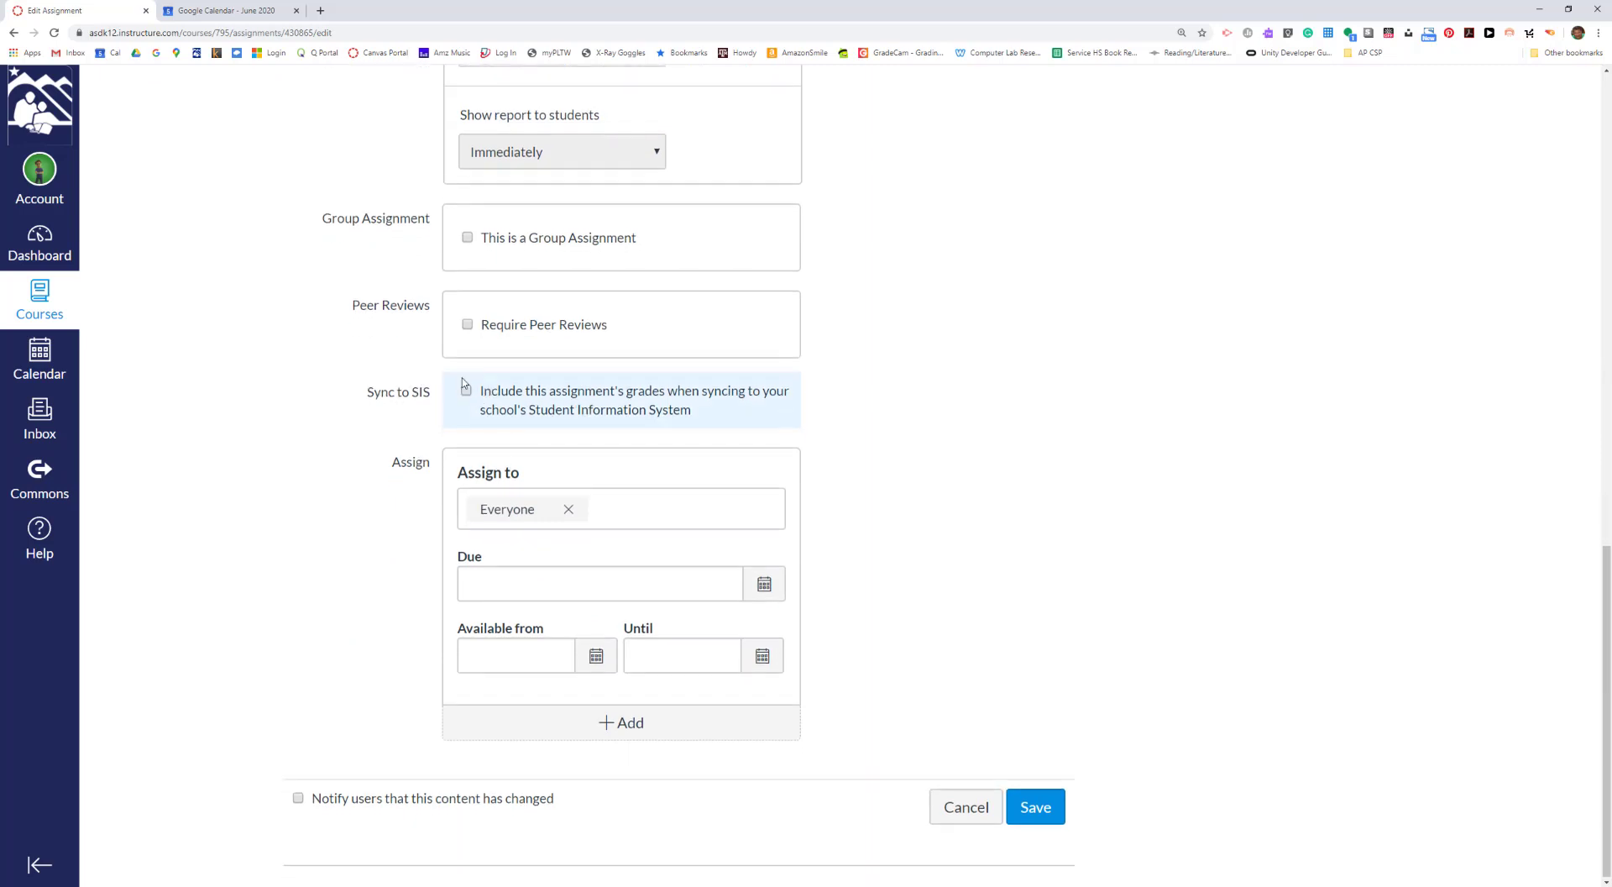
click(466, 392)
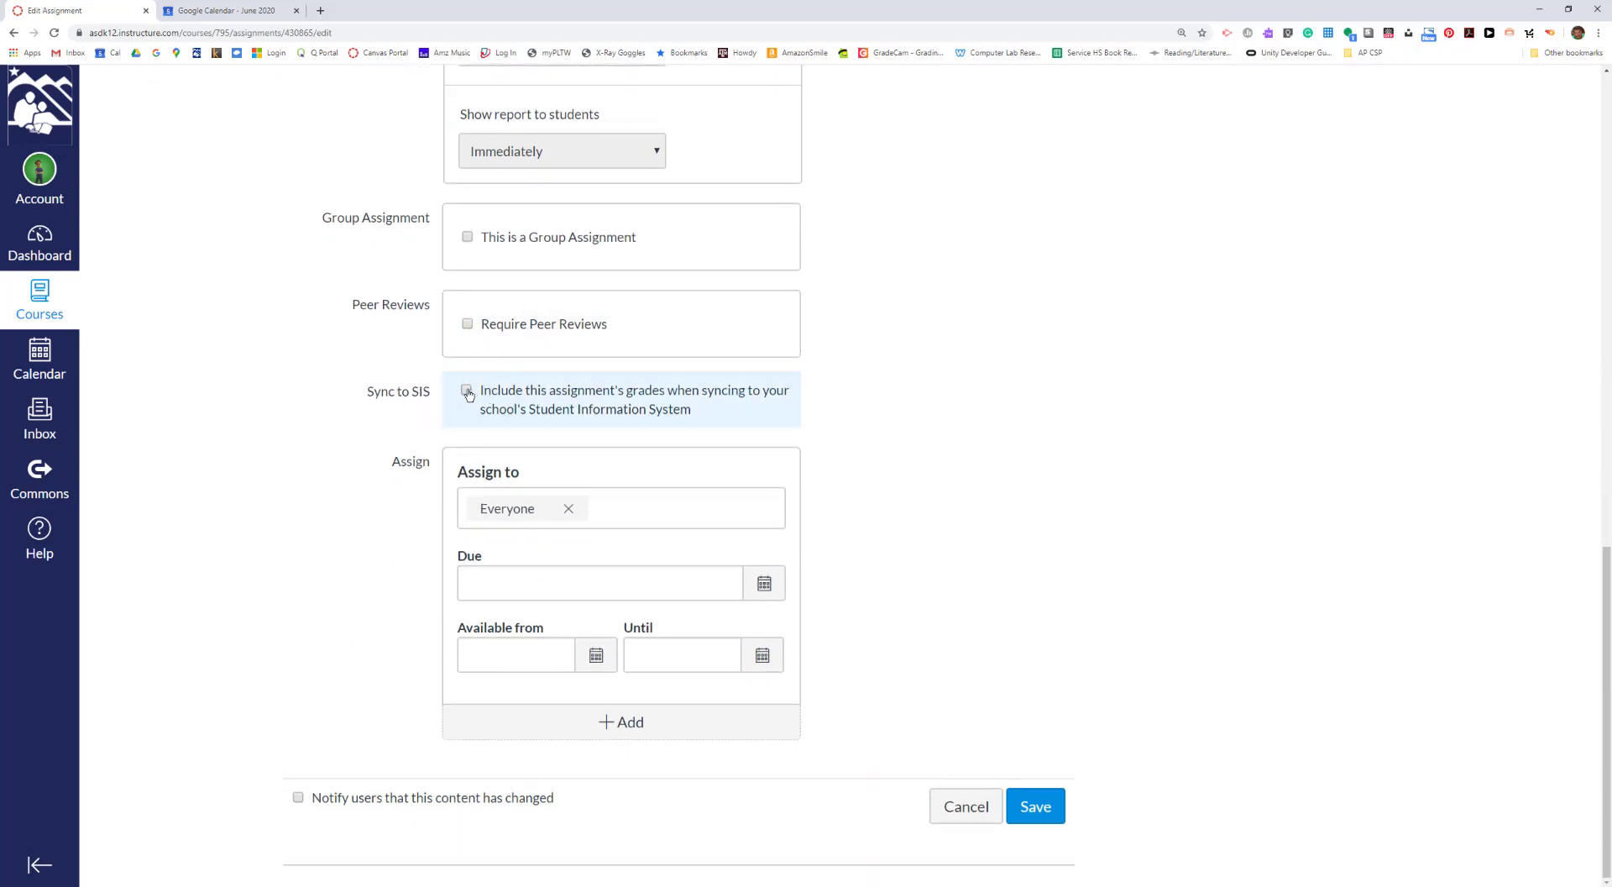
click(466, 391)
click(467, 393)
- Set the Unit 1 Lab Questions due date to May 13 11:59pm and save the assignment
click(772, 589)
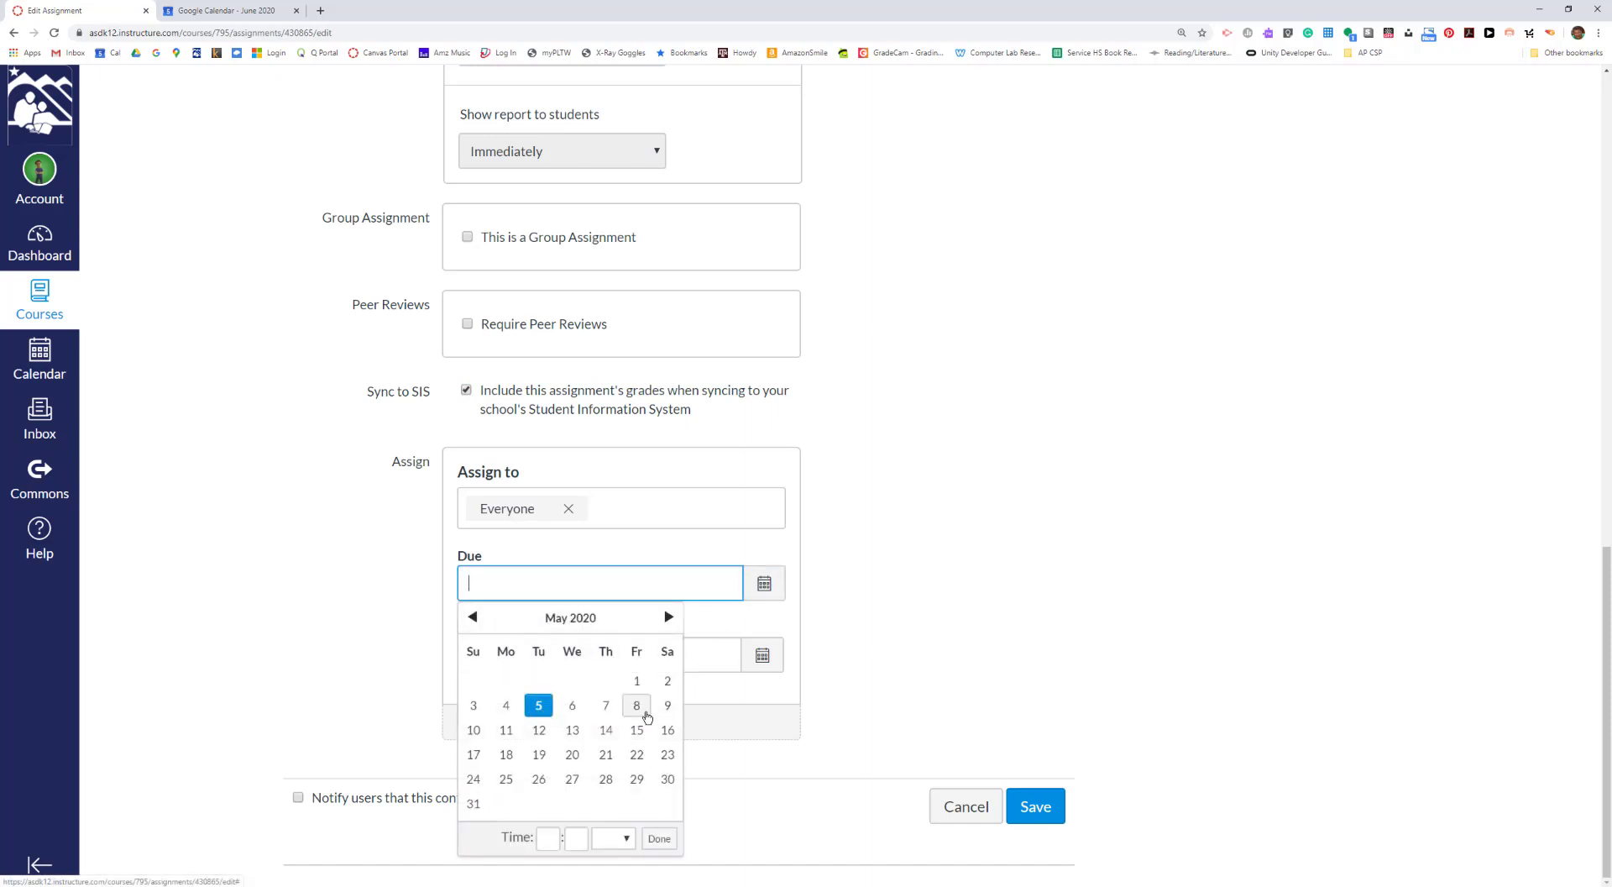
click(570, 732)
click(1026, 824)
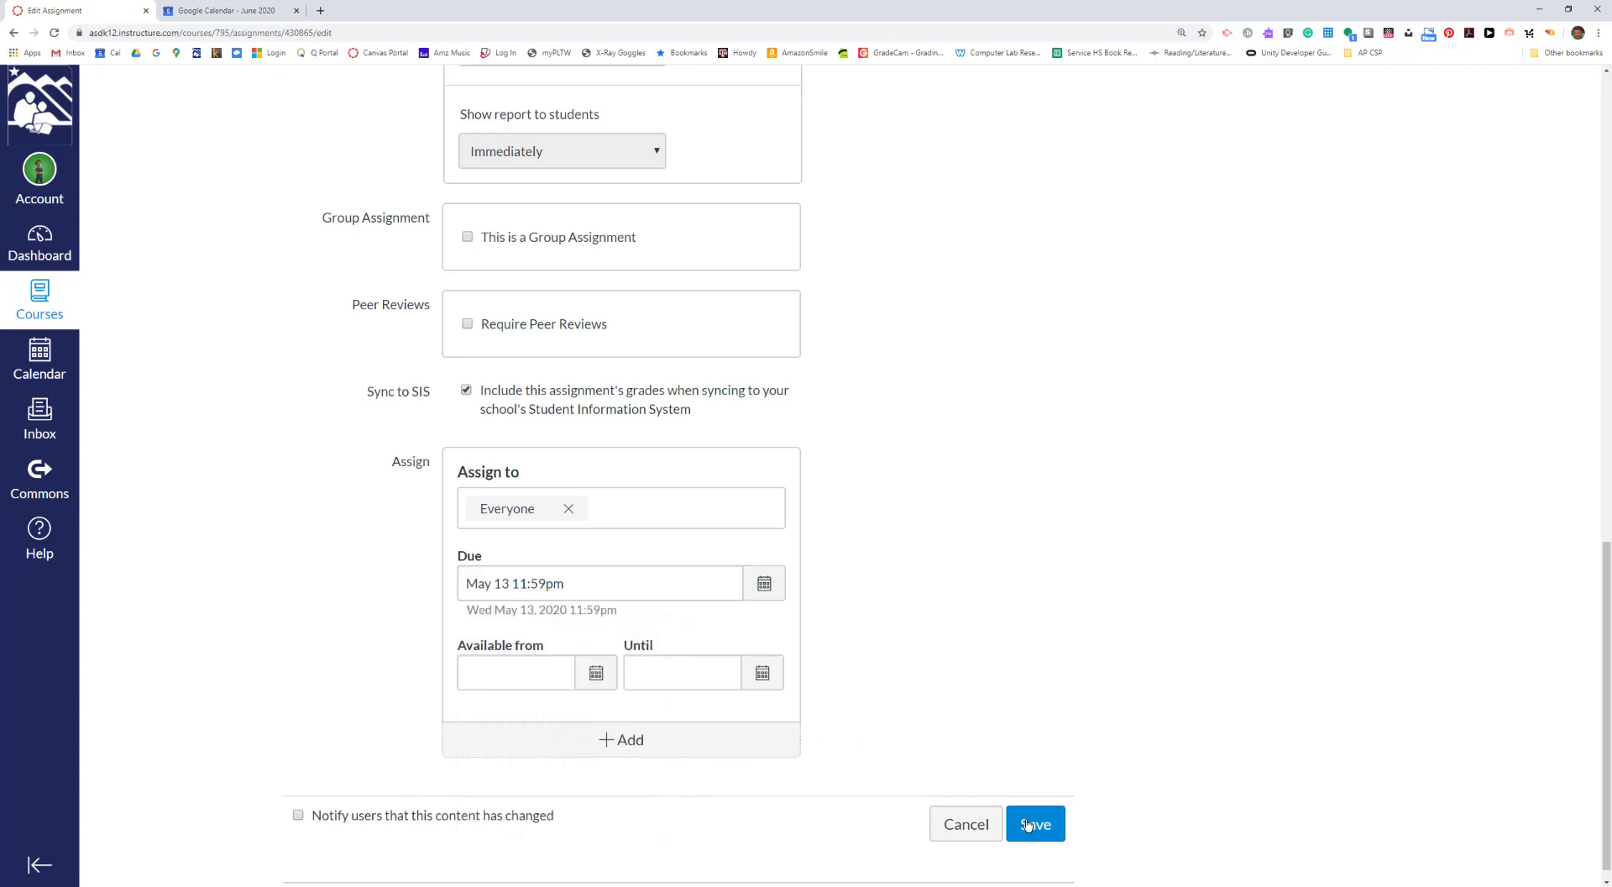
click(1026, 824)
click(763, 586)
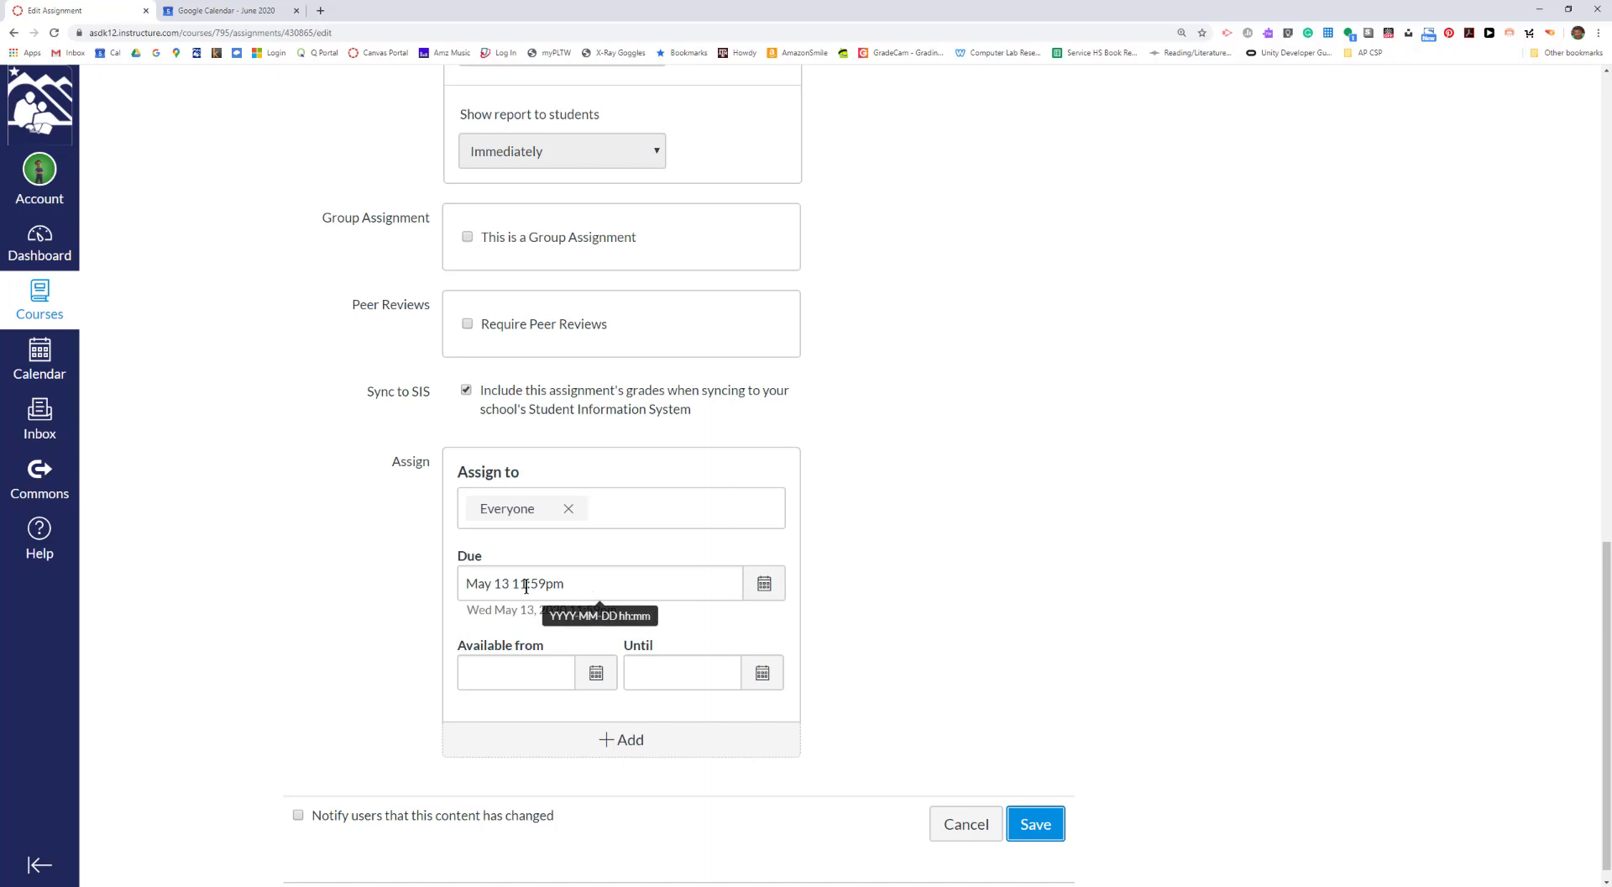
click(1035, 823)
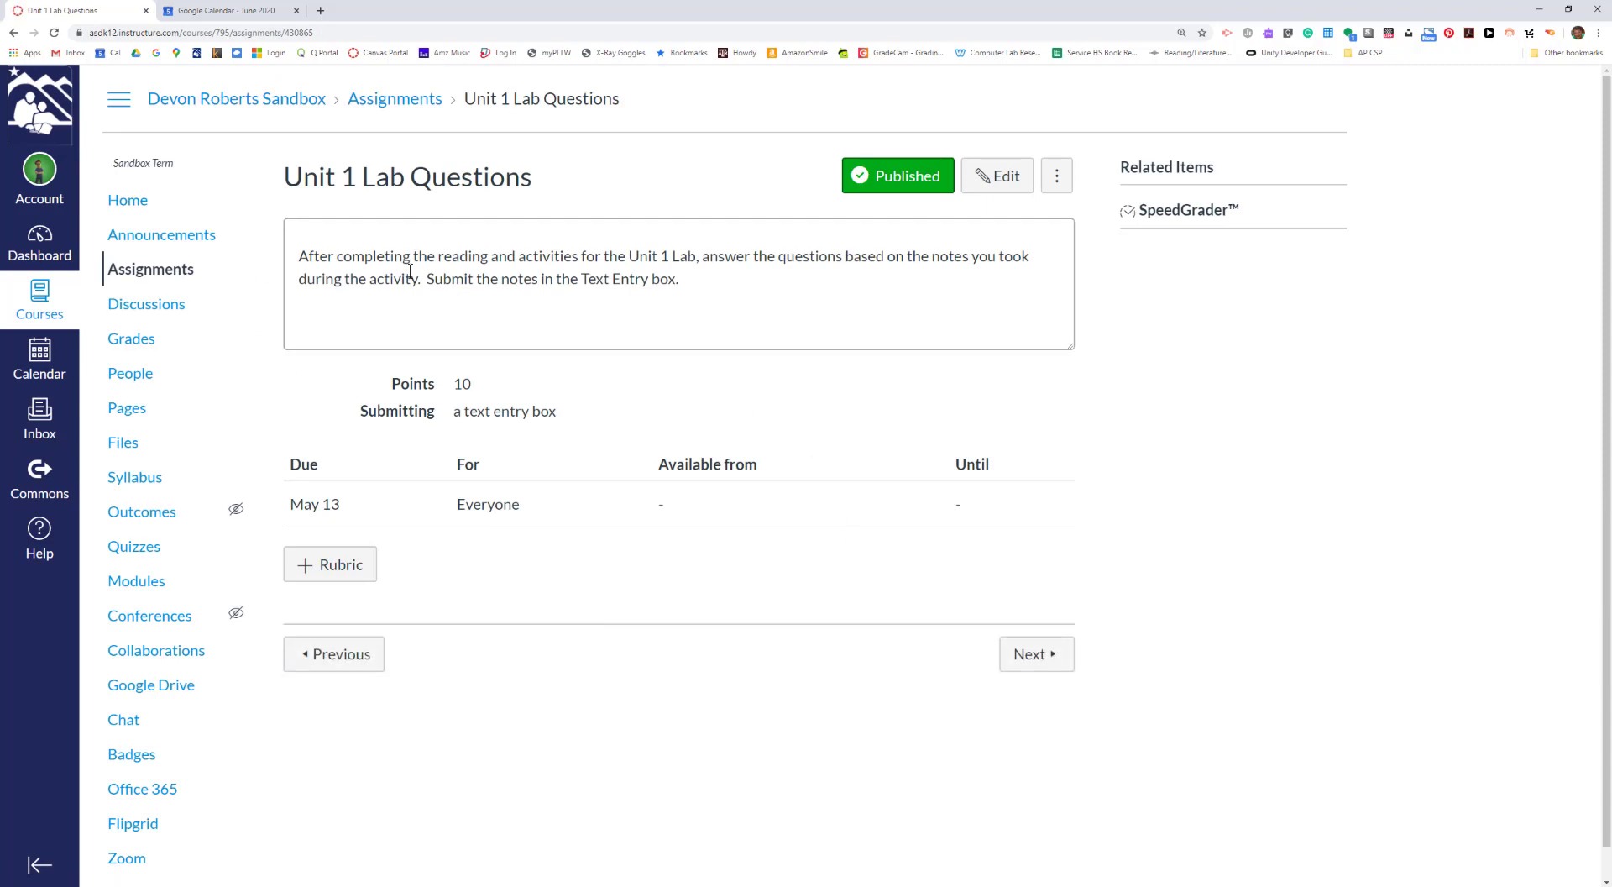
- Go to the list of all assignments in the course
click(136, 277)
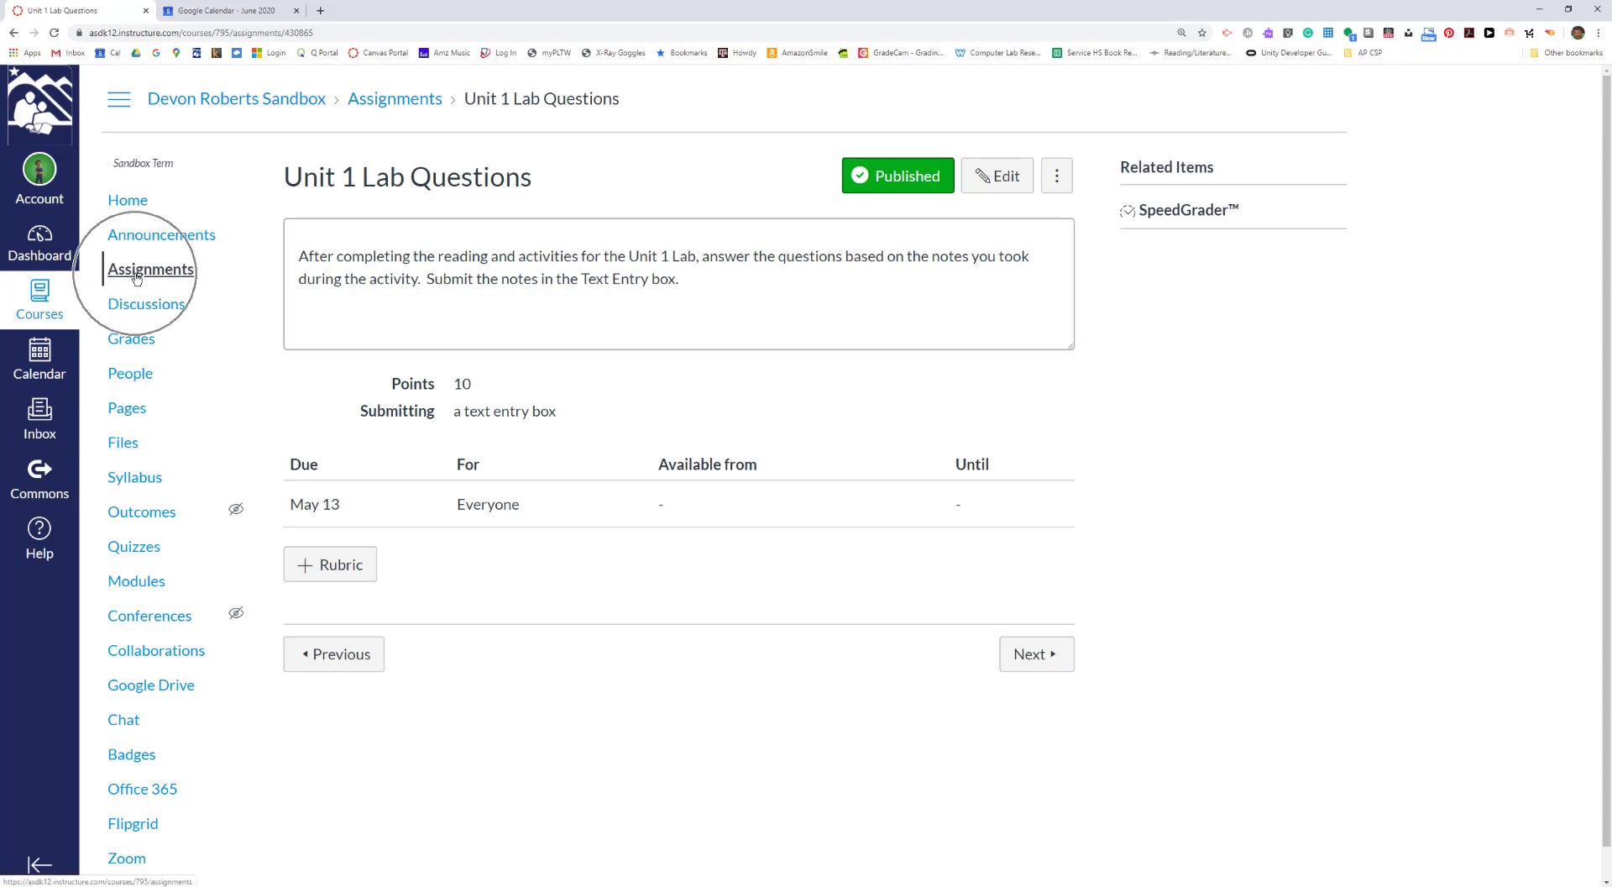
click(136, 554)
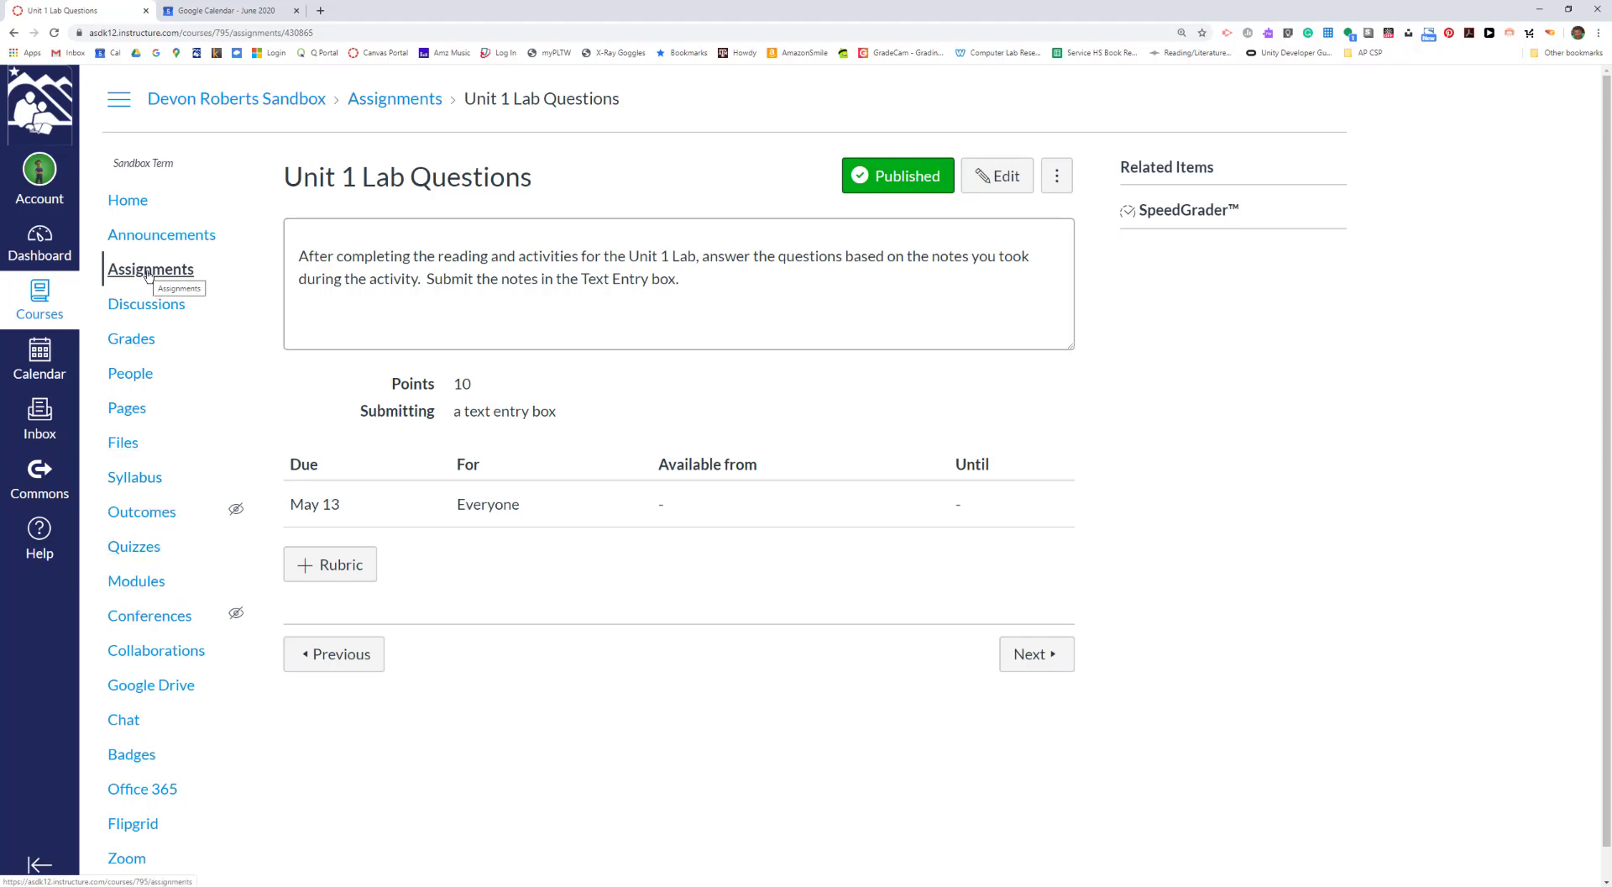
click(131, 553)
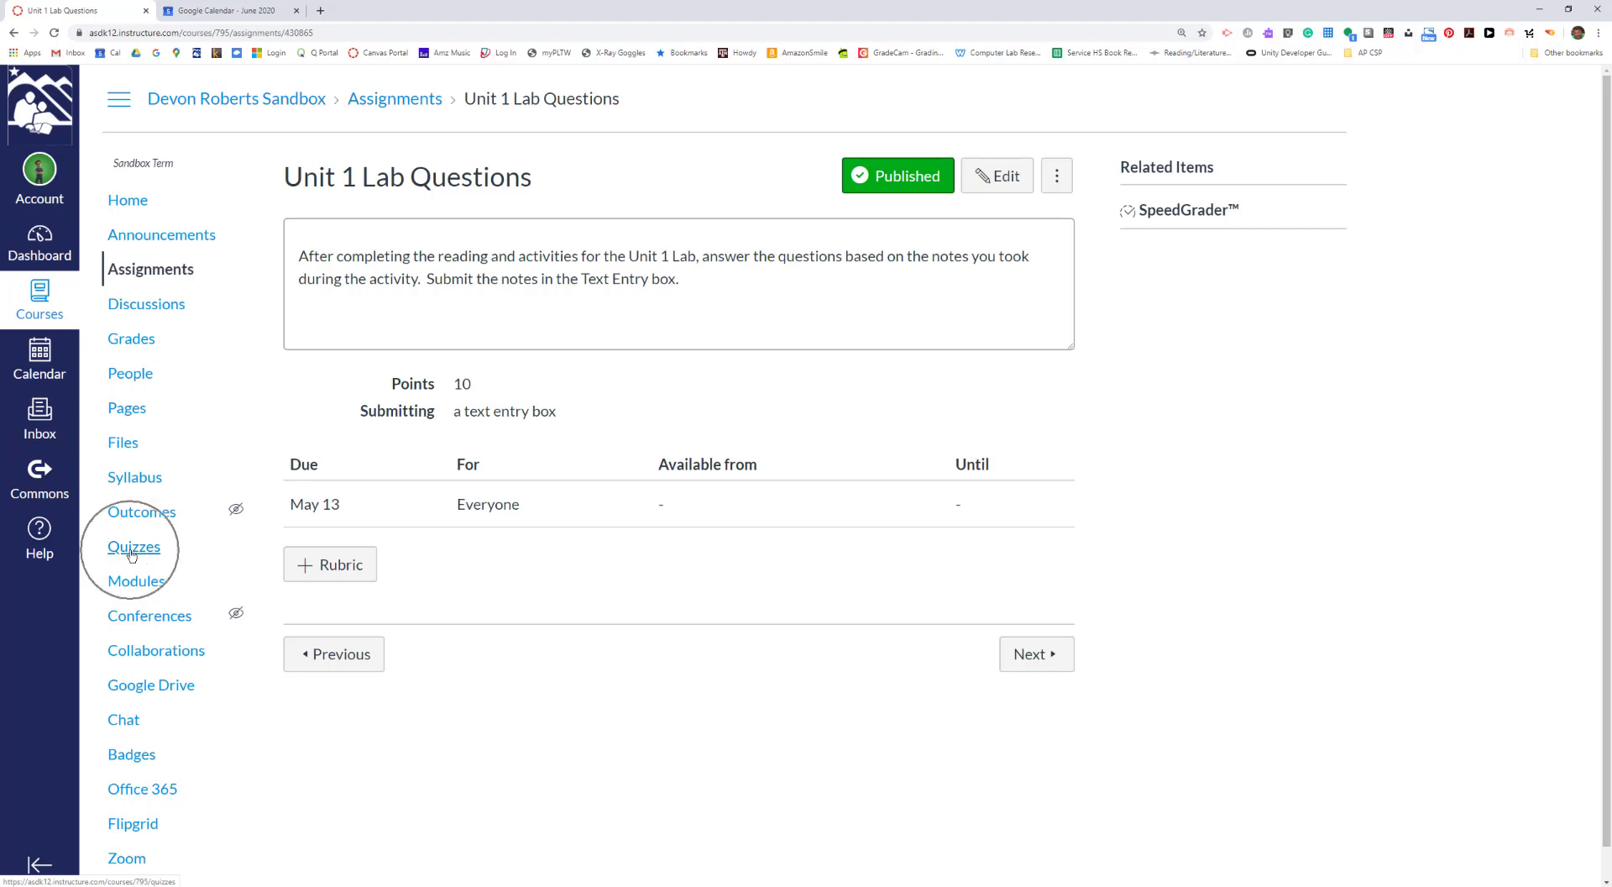
click(172, 278)
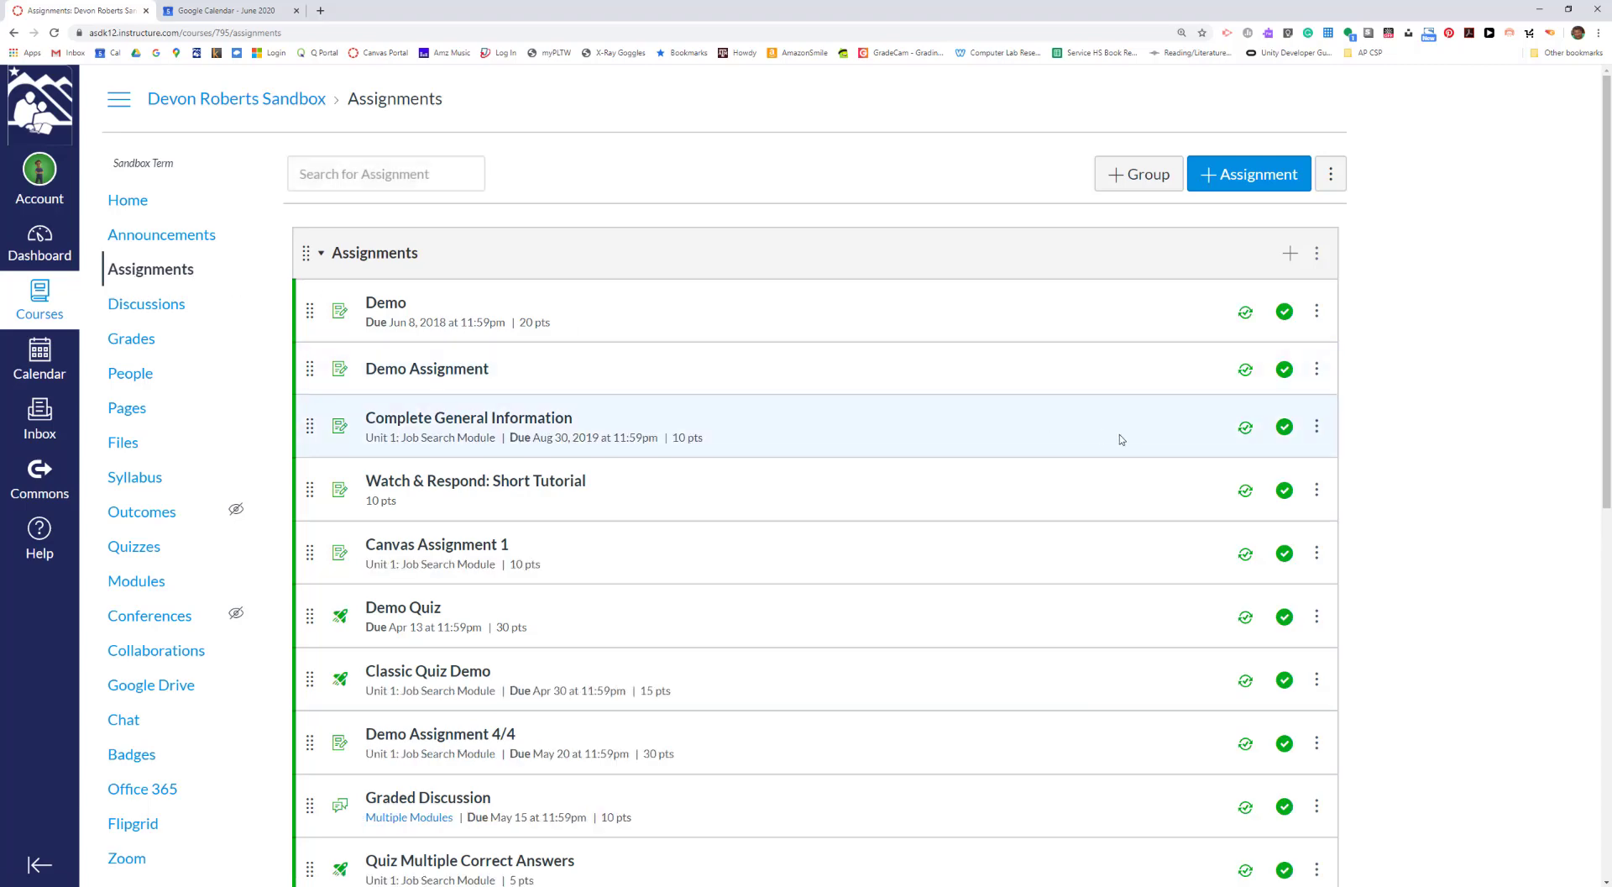
- Turn Sync to SIS off and back on for the Summary-Response Essay in the assignment list
scroll(1122, 440, down, 5)
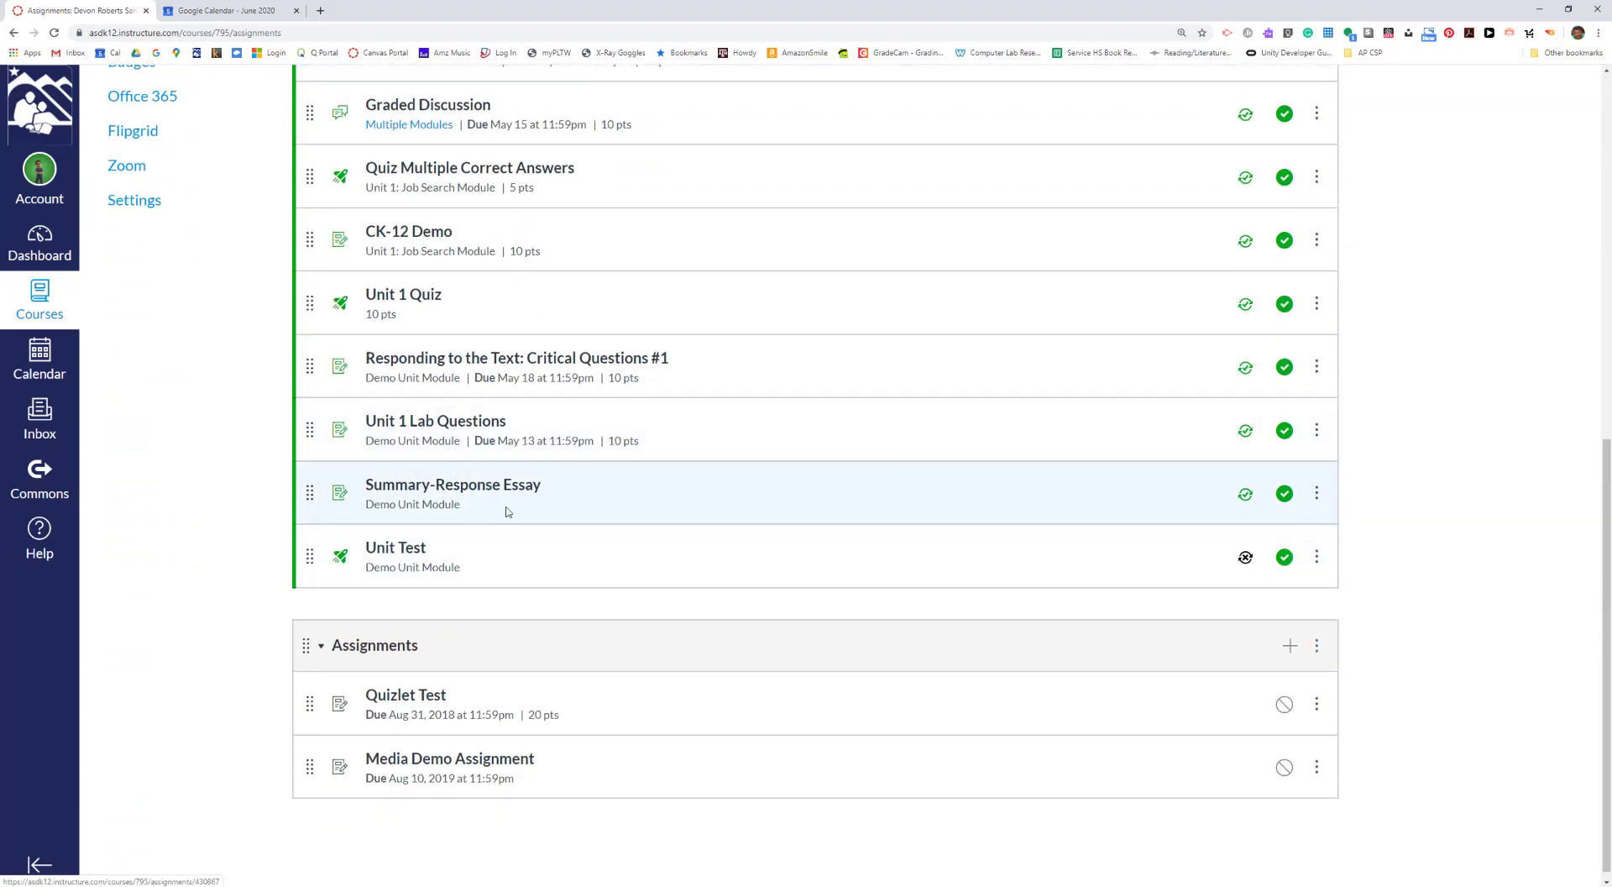
click(1245, 494)
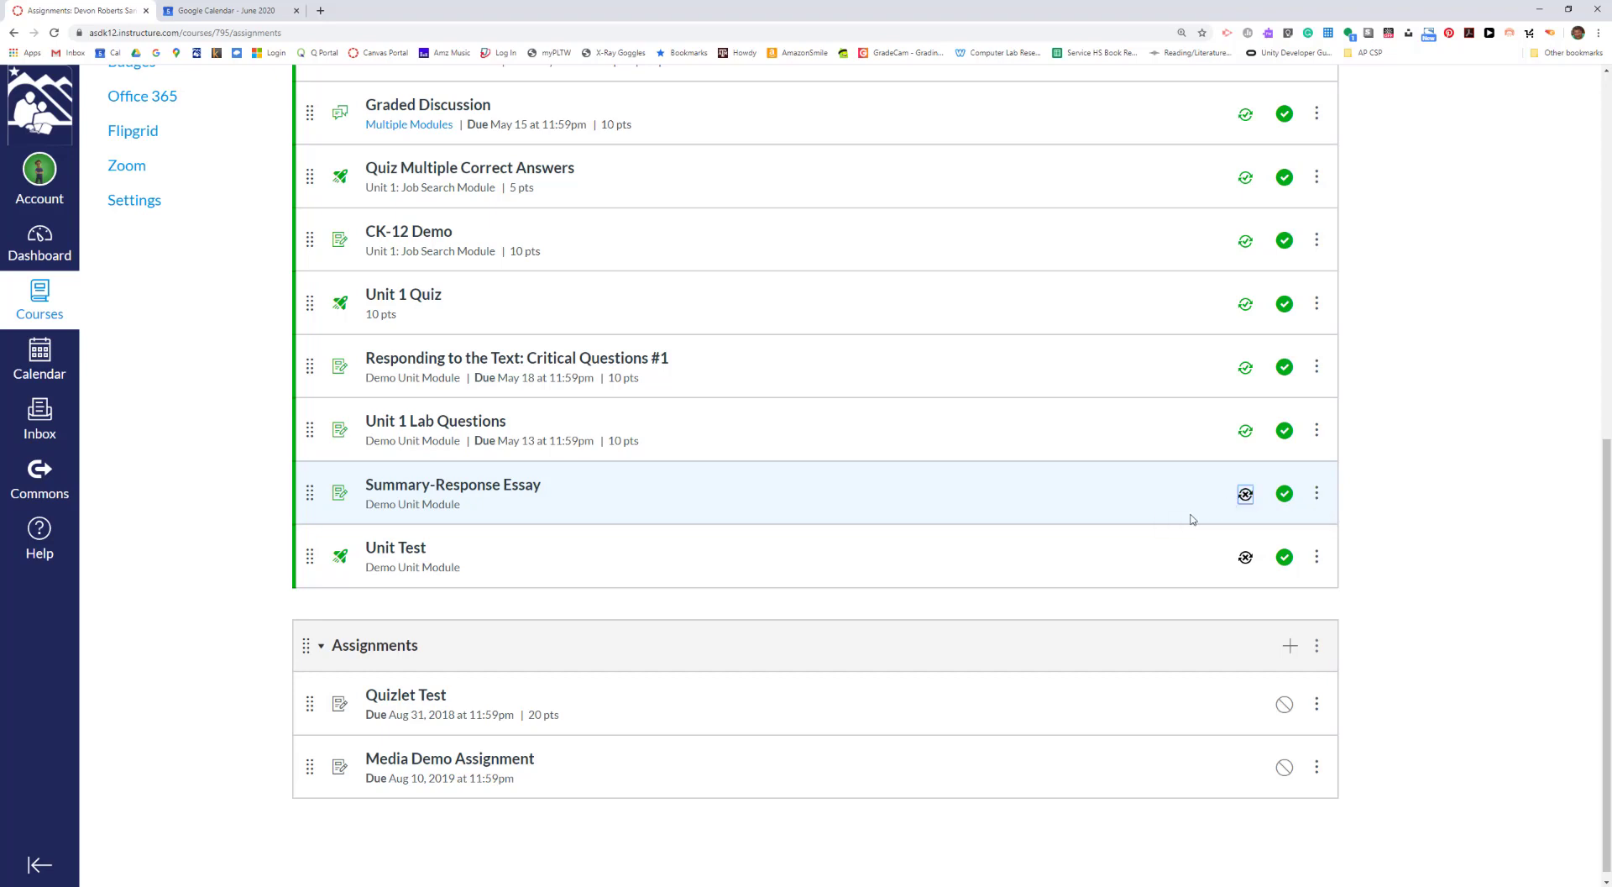
click(1245, 496)
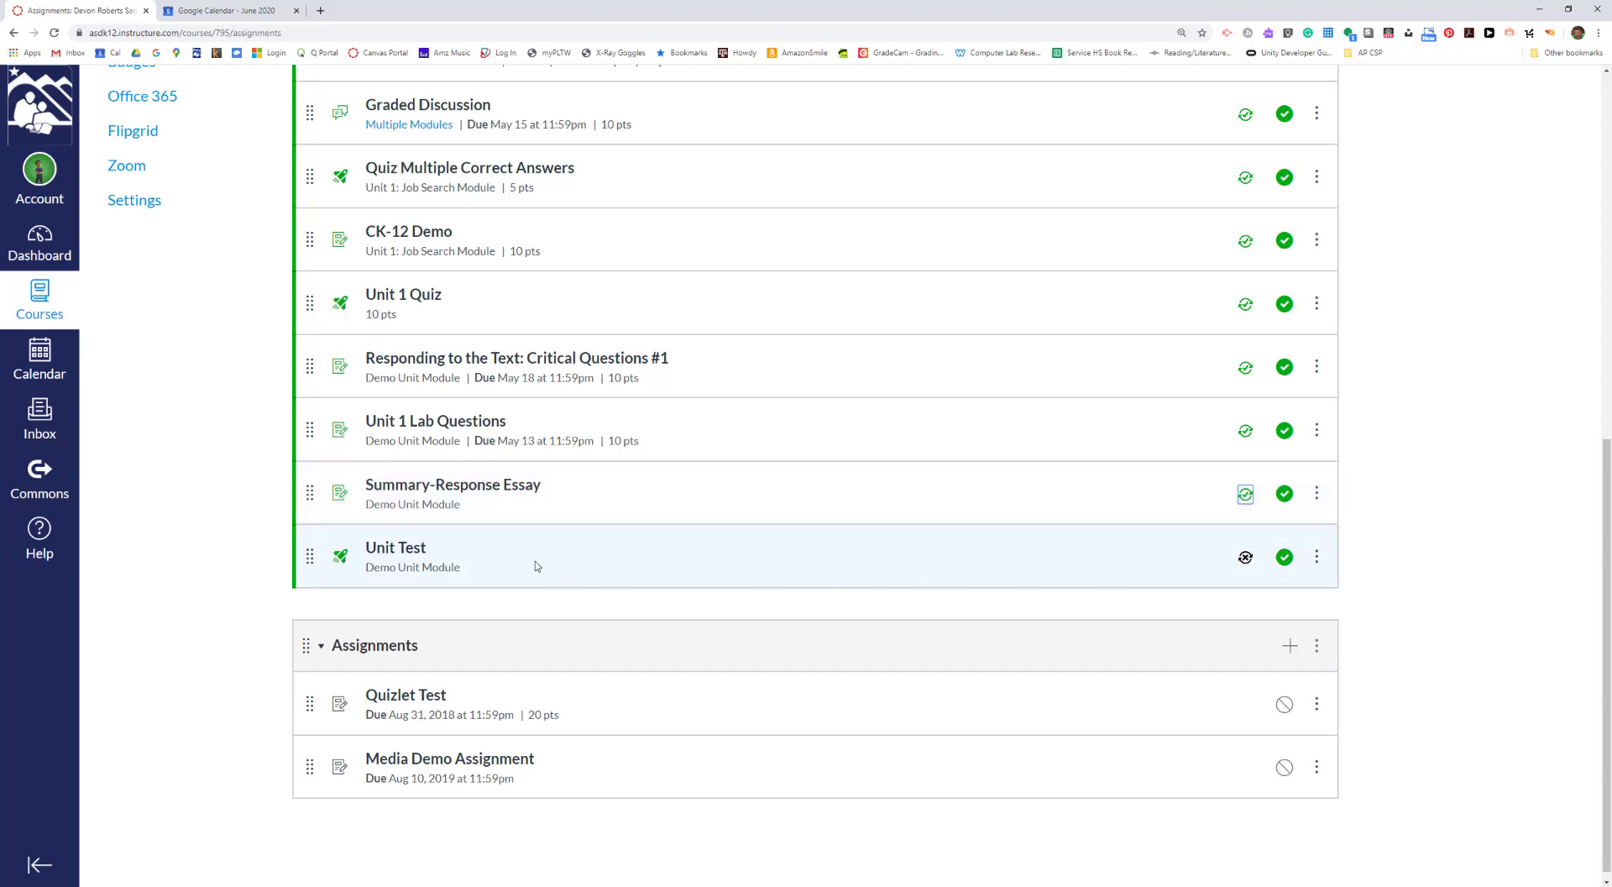
- Enable Sync to SIS for the Unit Test in the assignment list
click(420, 559)
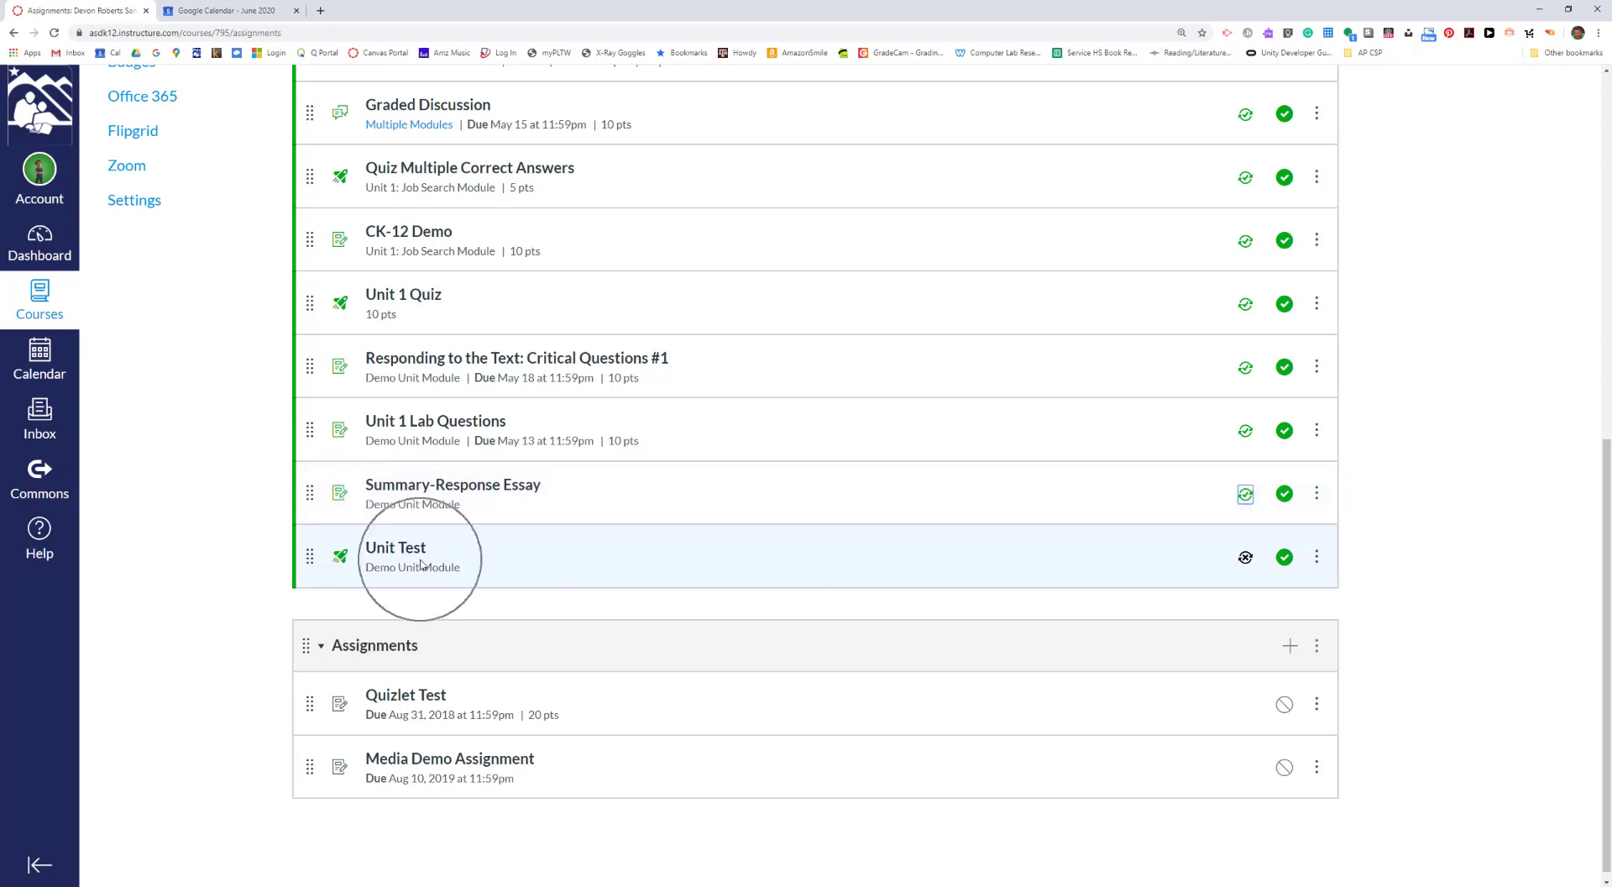
click(1251, 559)
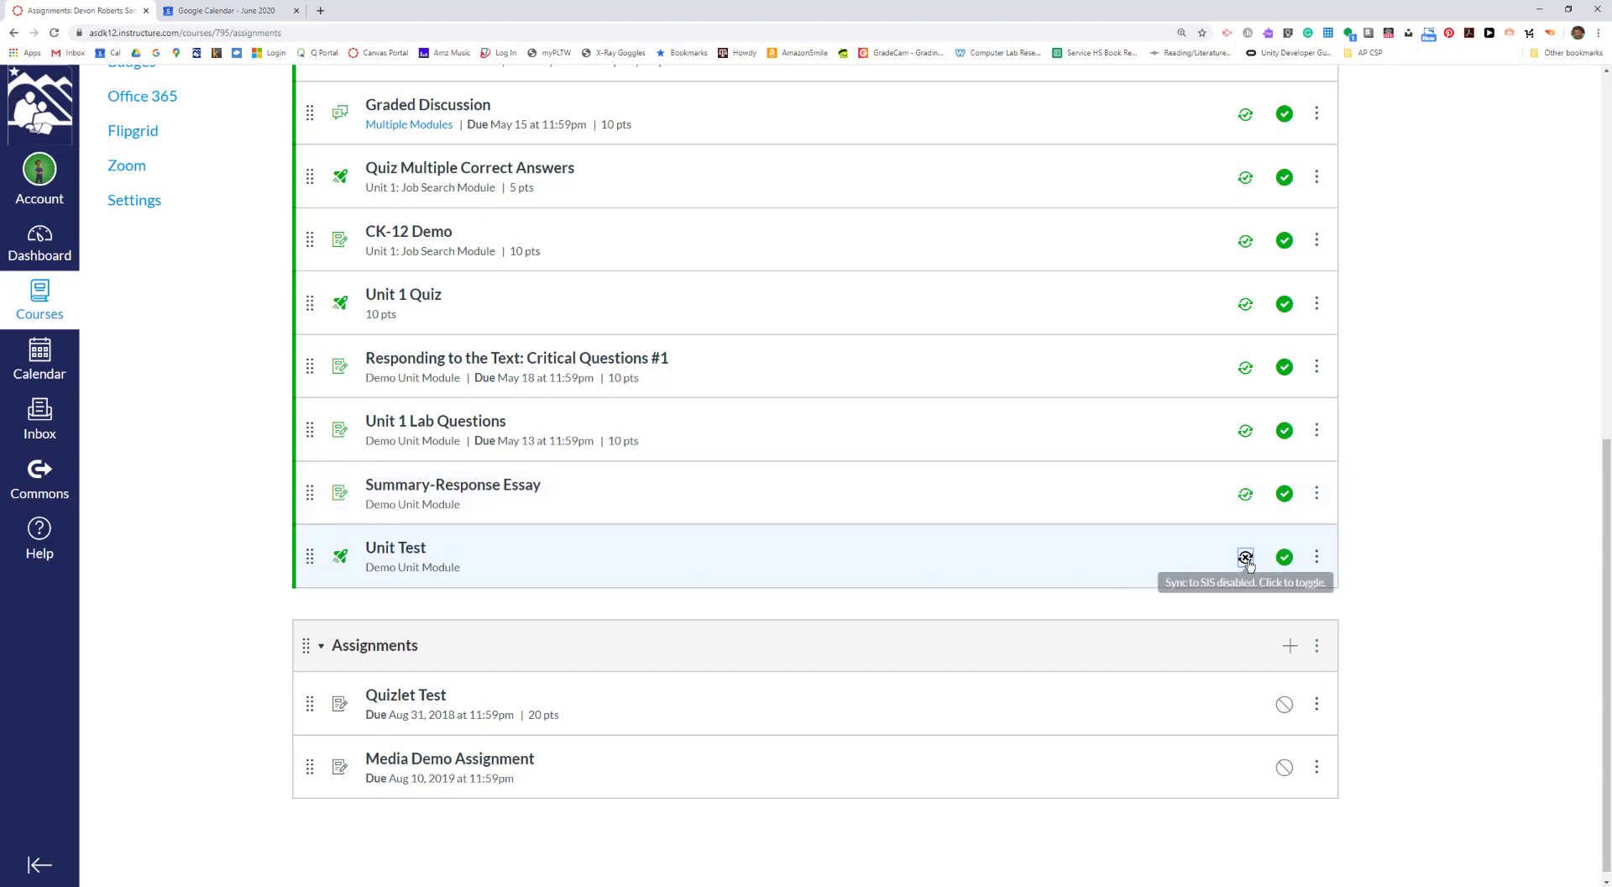
click(436, 570)
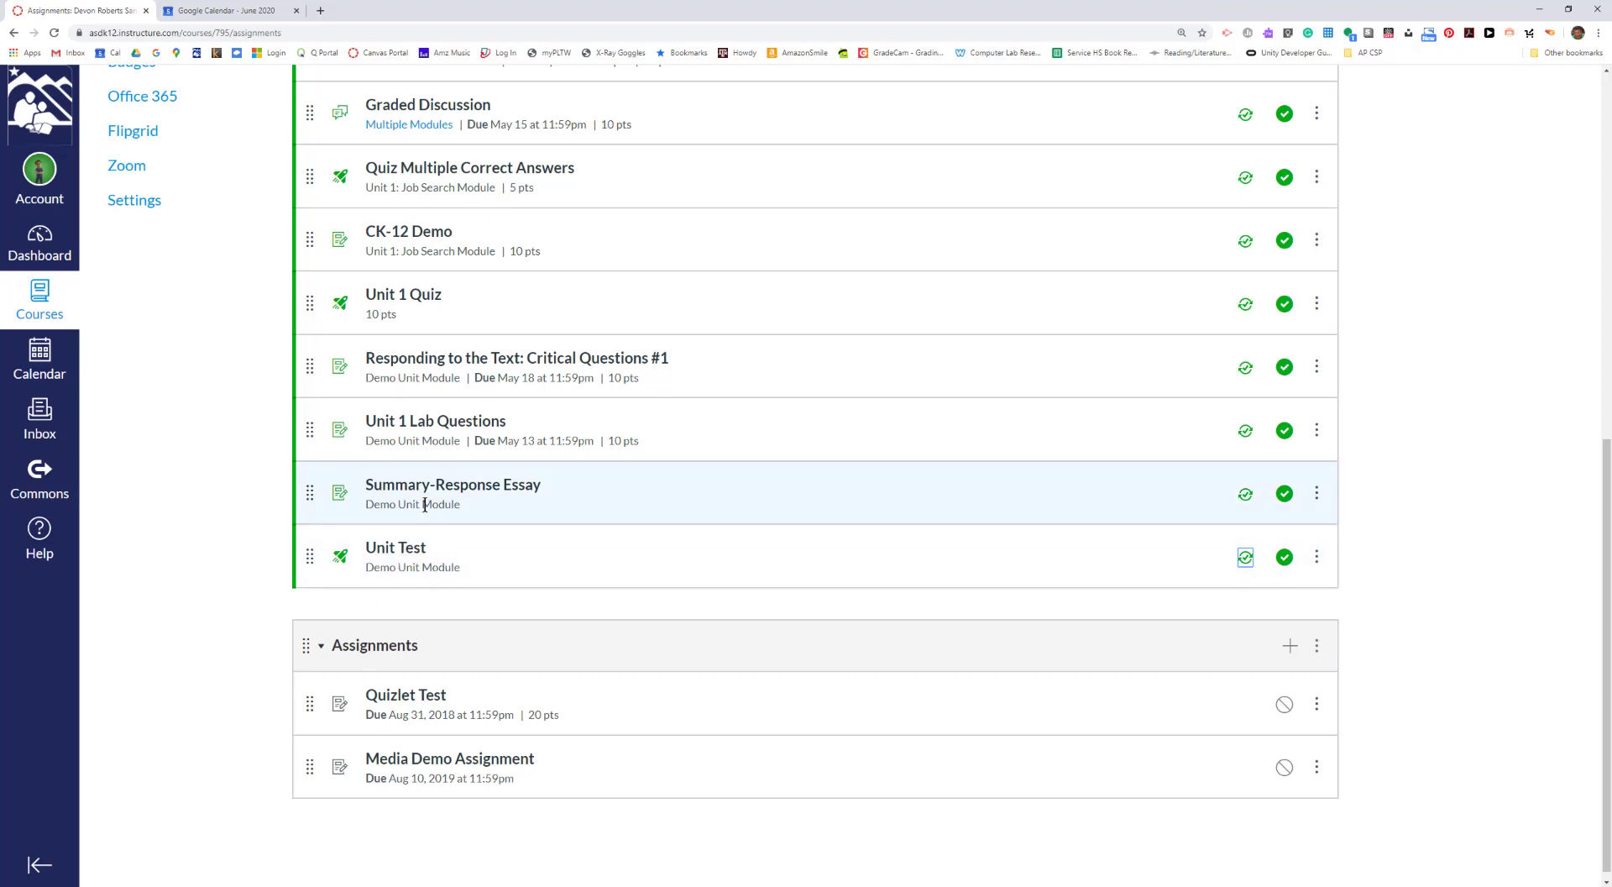
- Compare the module, due date, points and sync status of Unit Test, Summary-Response Essay and Unit 1 Lab Questions
click(424, 557)
click(426, 566)
click(427, 501)
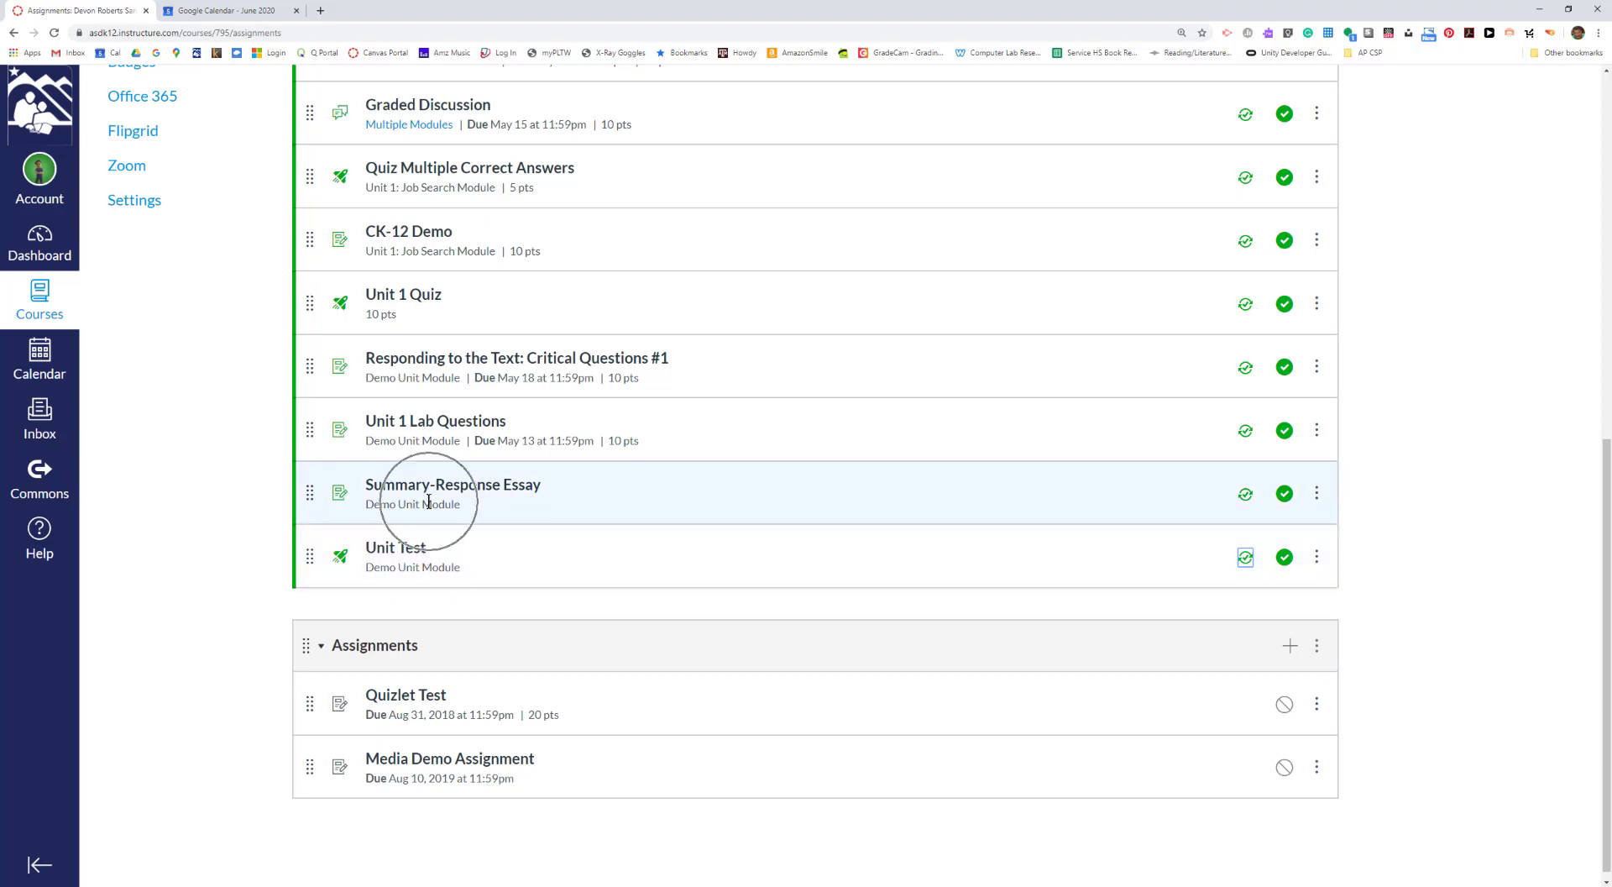
click(427, 559)
scroll(750, 550, up, 1)
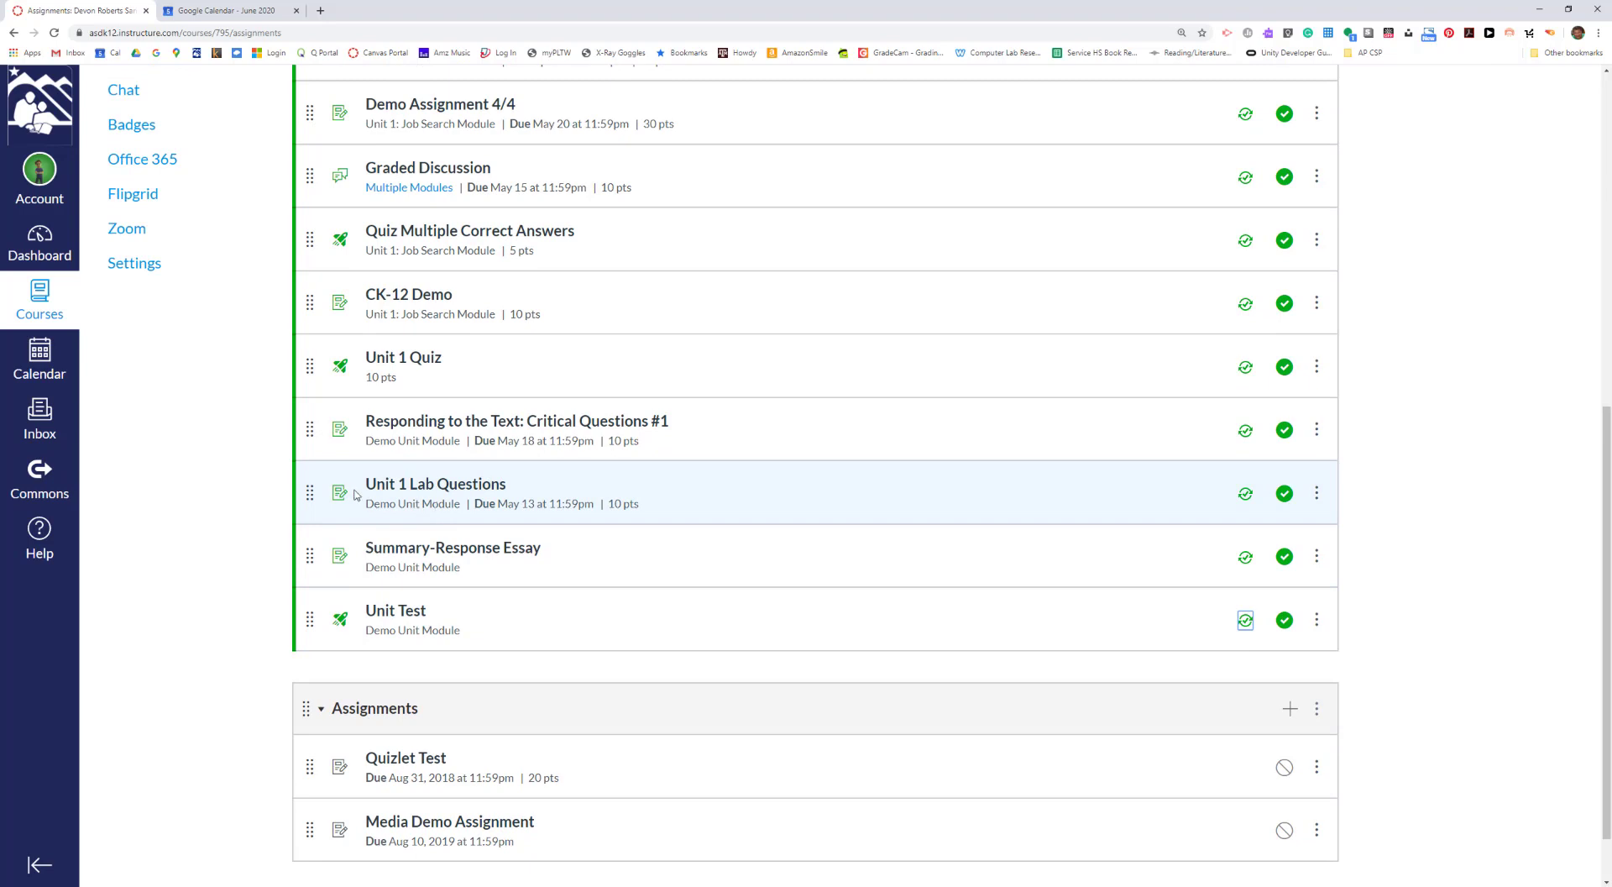
click(414, 499)
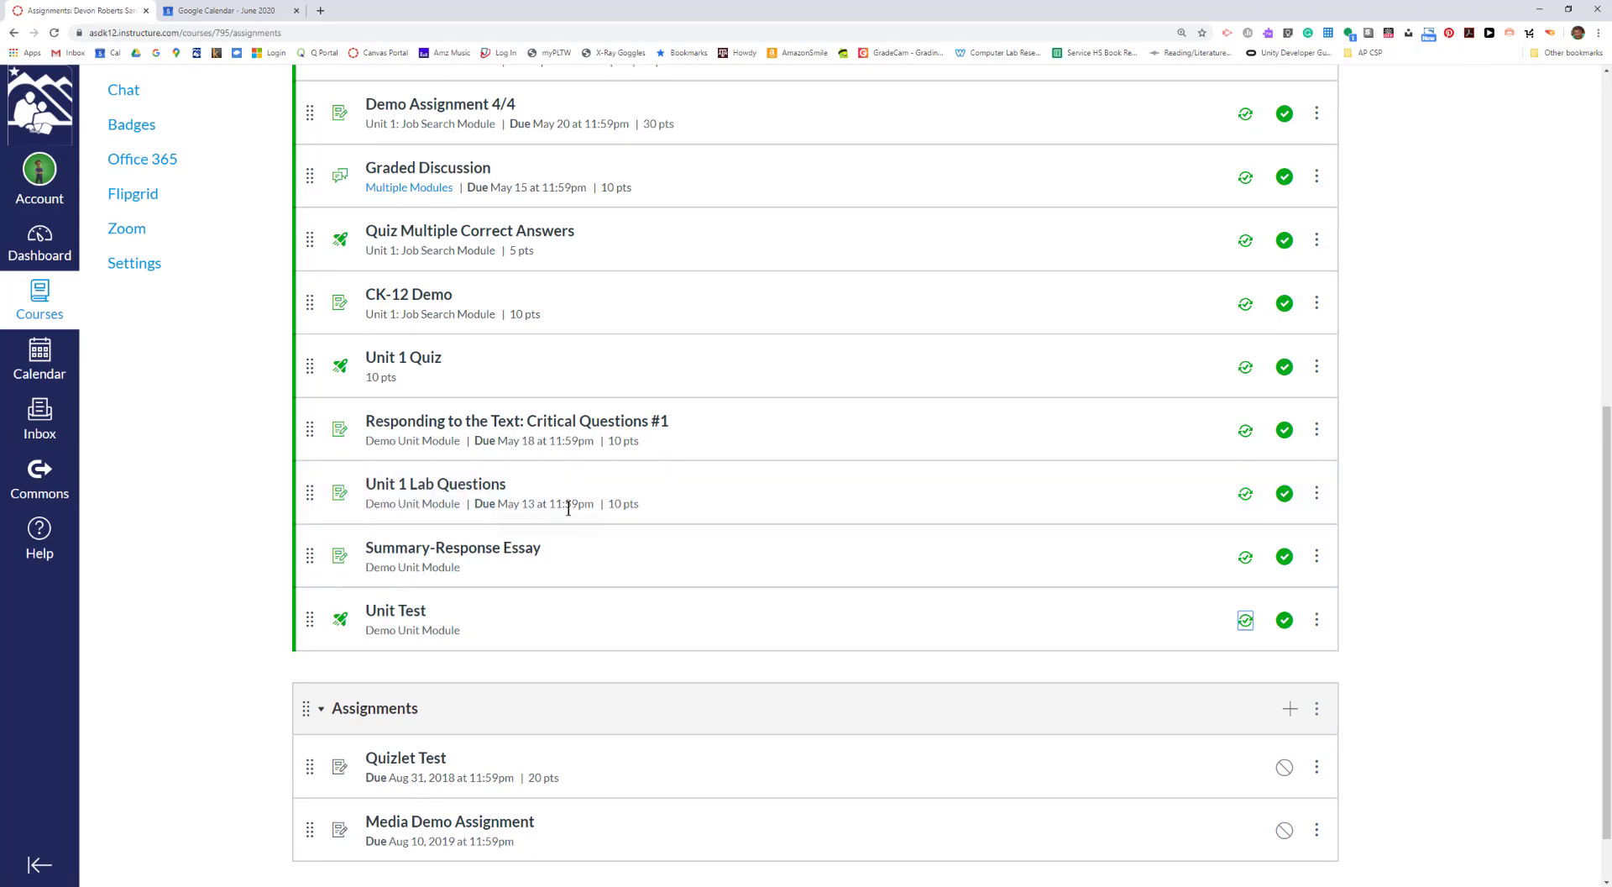
click(624, 508)
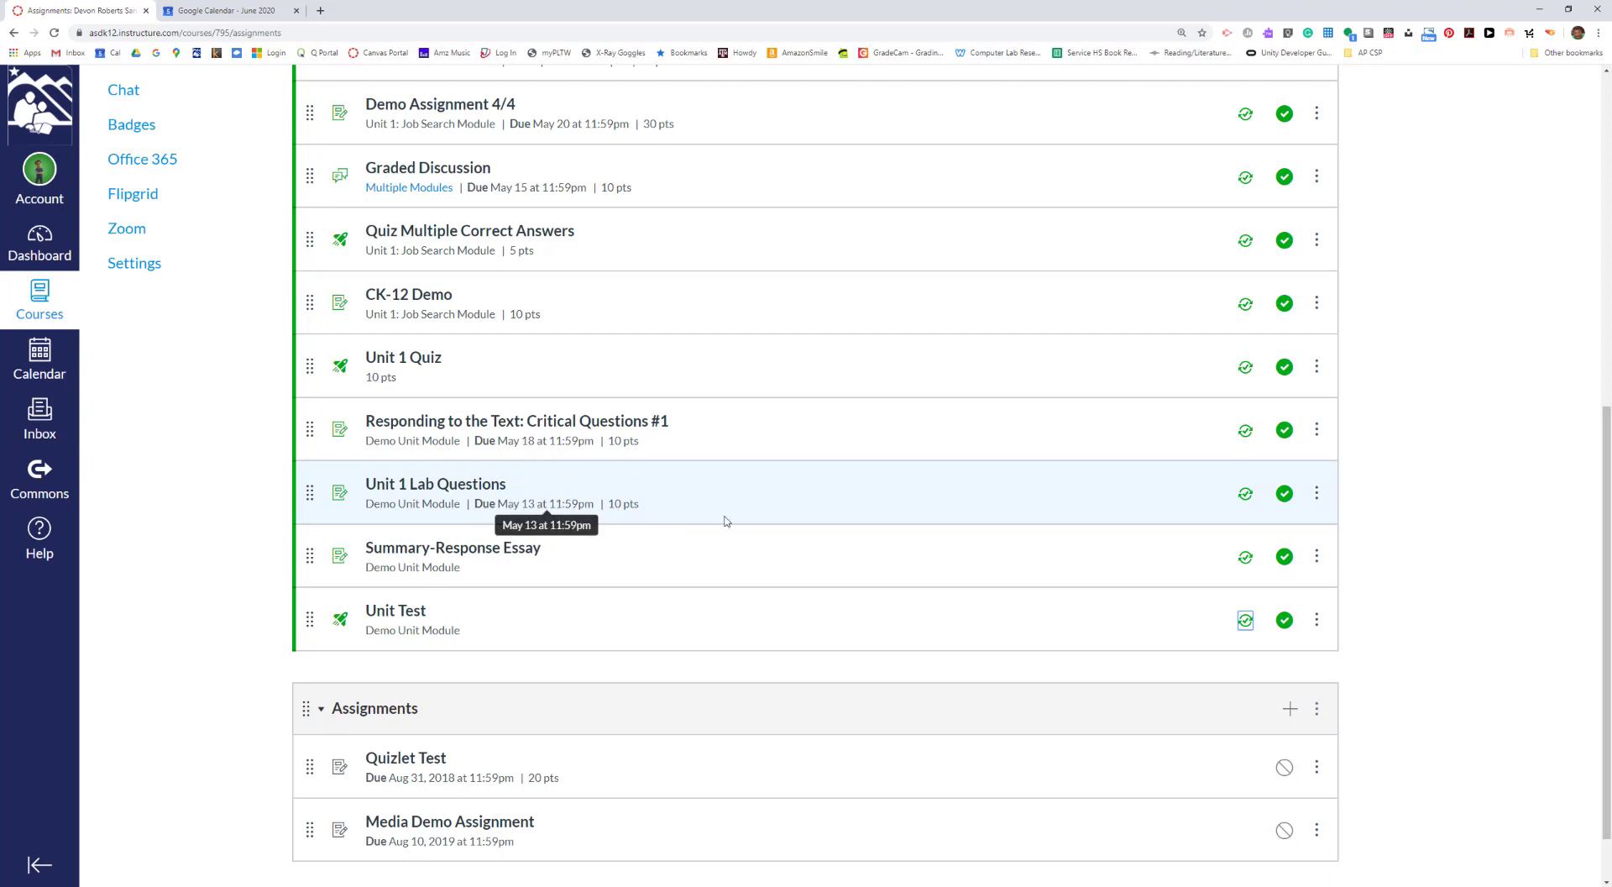
click(1245, 494)
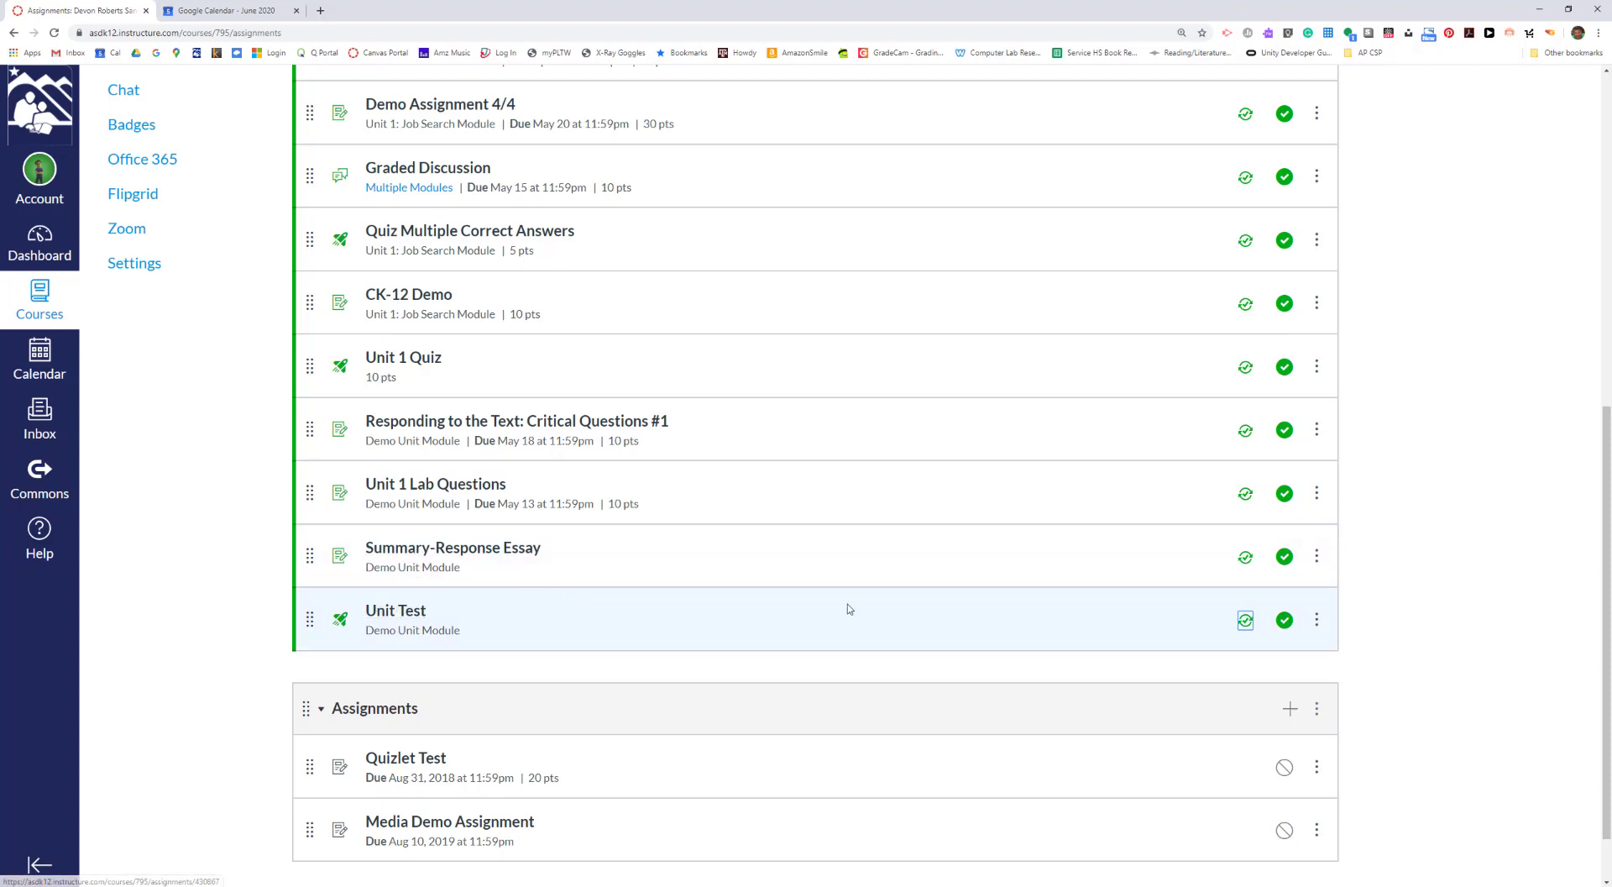
- Open the Summary-Response Essay assignment for editing and set its points to 30
click(463, 557)
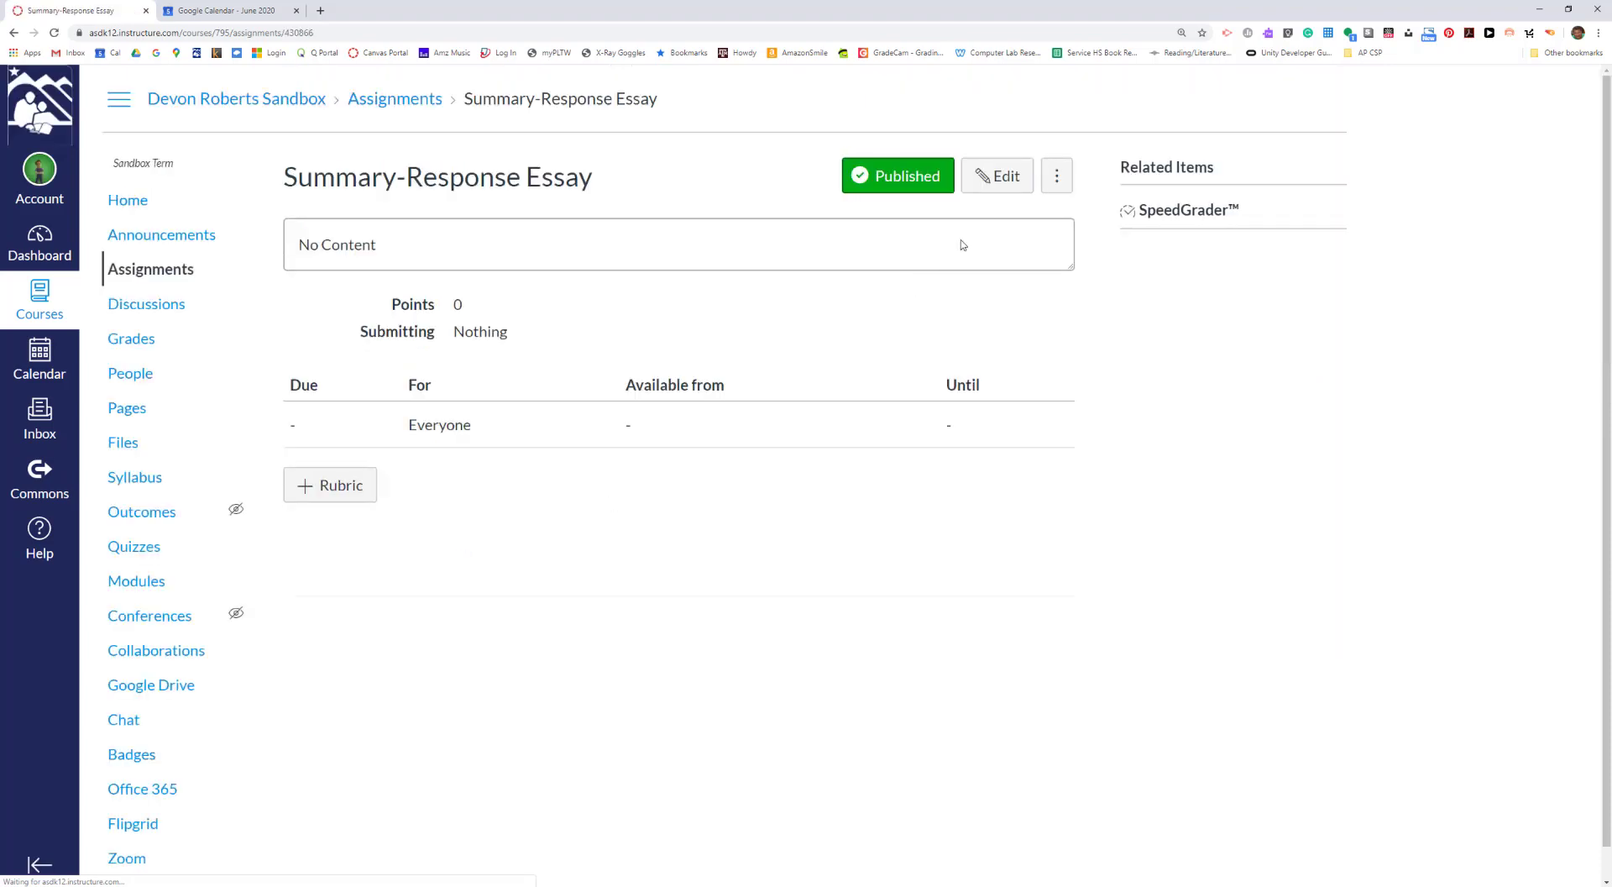
click(1005, 186)
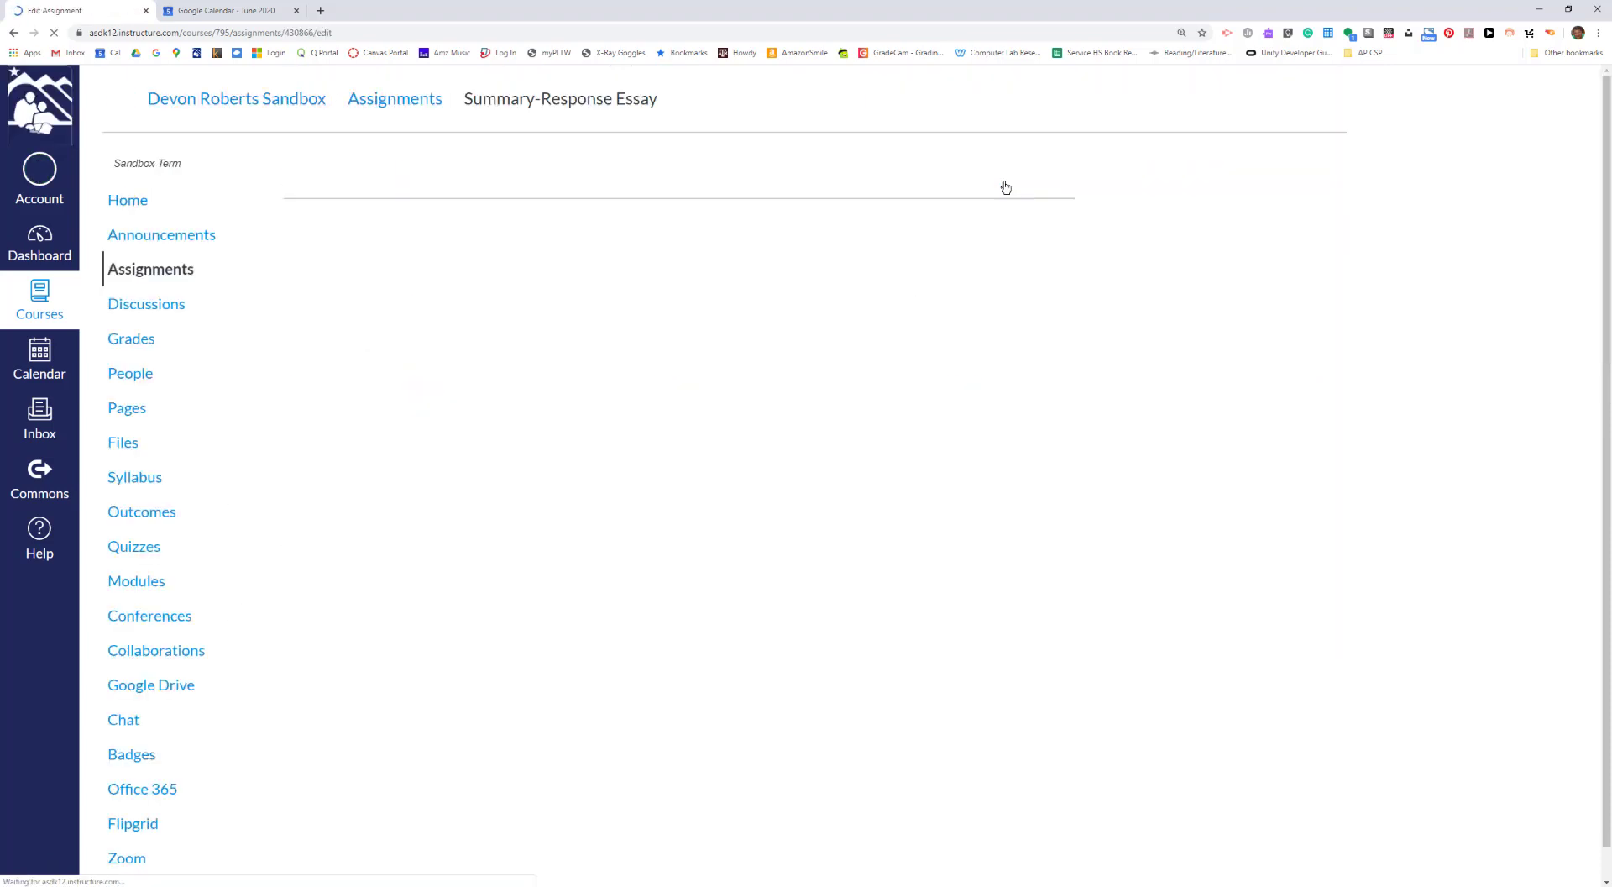
scroll(844, 394, down, 4)
scroll(597, 468, up, 2)
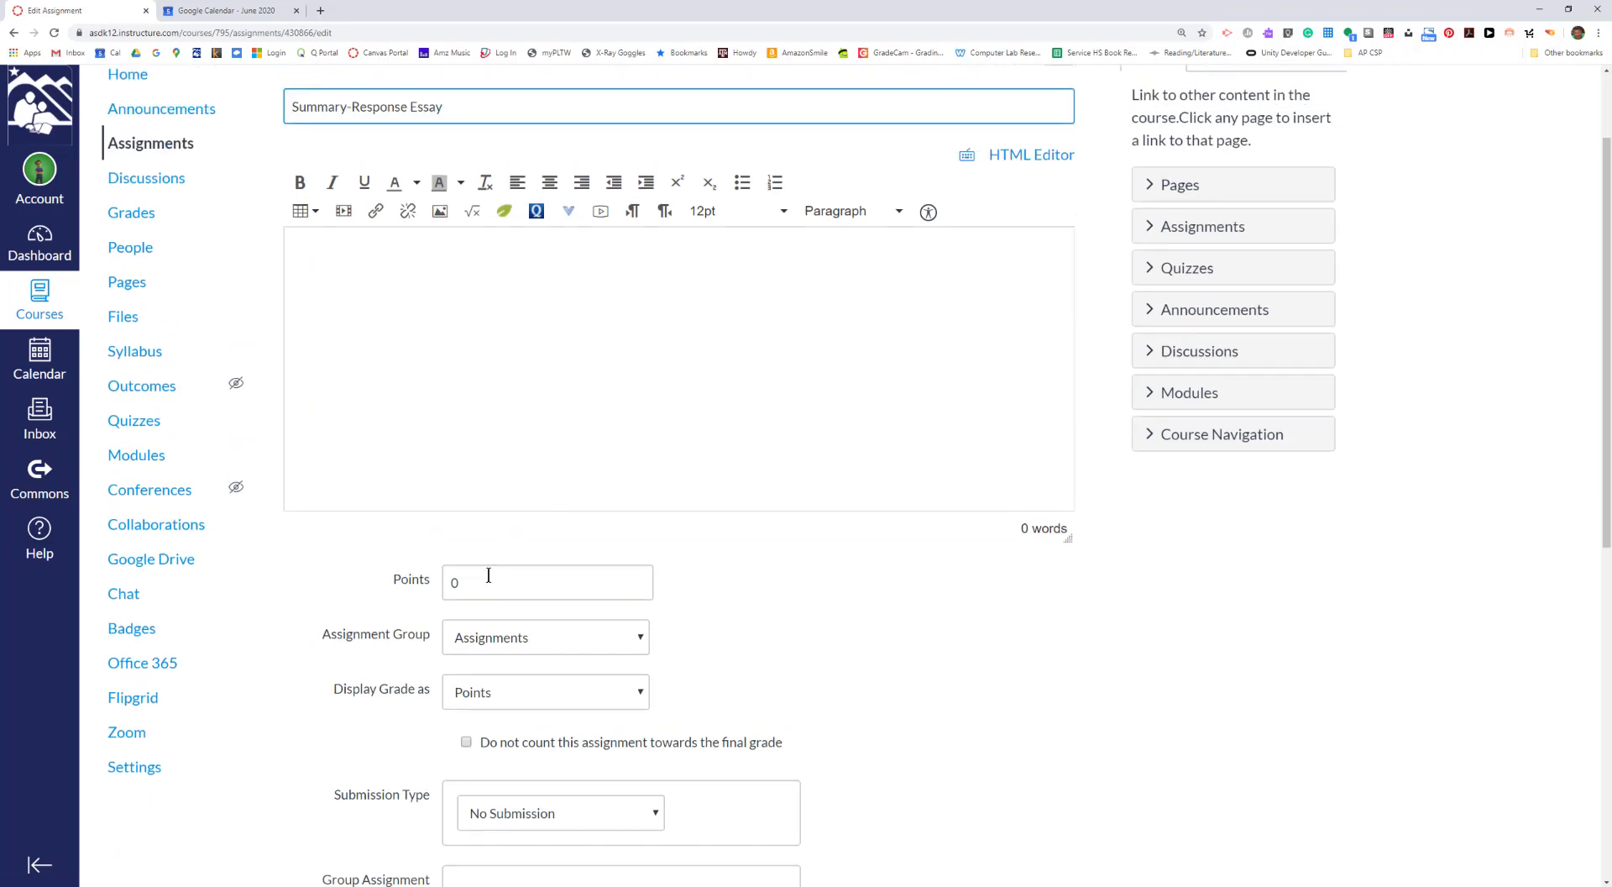
drag(489, 577, 412, 584)
text(10)
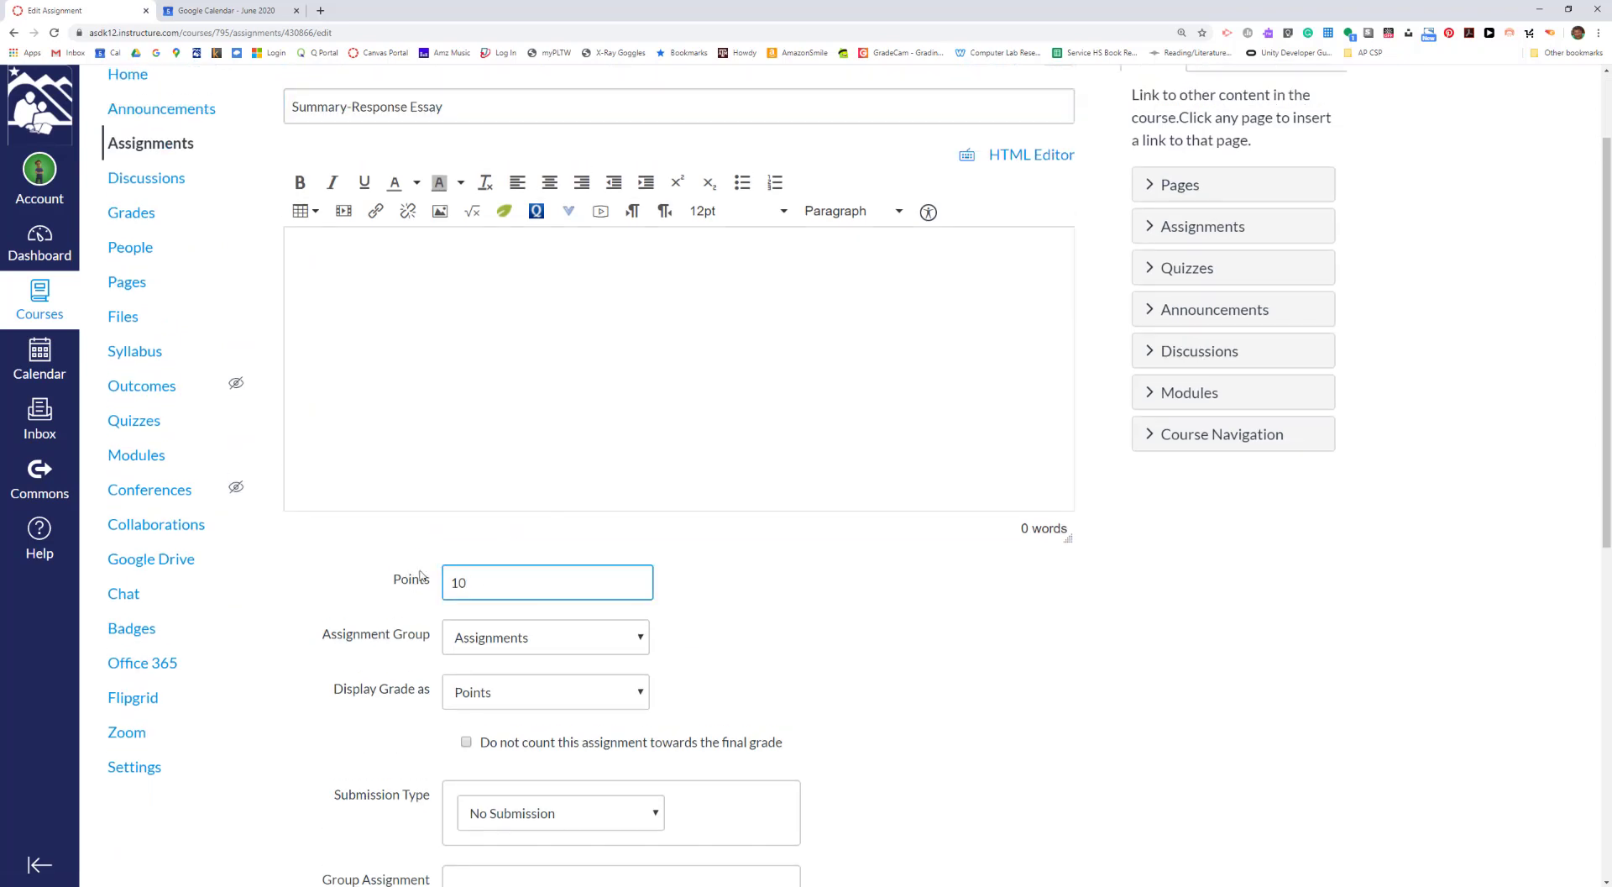
scroll(579, 554, down, 2)
drag(505, 473, 408, 472)
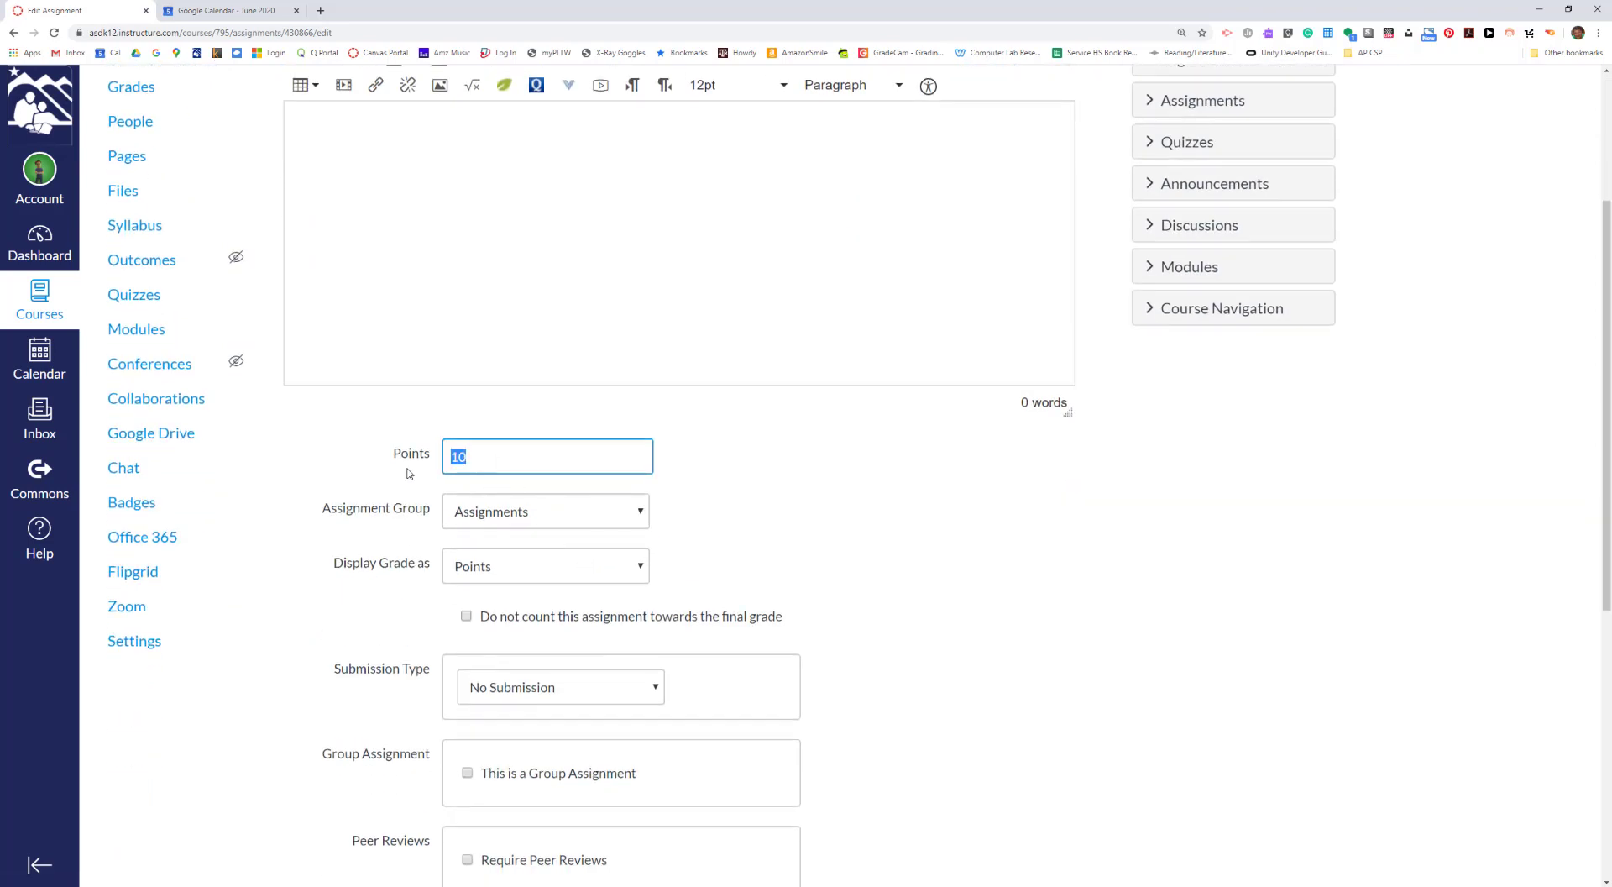
text(30)
click(696, 536)
- Set the Summary-Response Essay's due date for everyone to May 18, 2020 at 11:59pm and save the assignment
scroll(700, 555, down, 3)
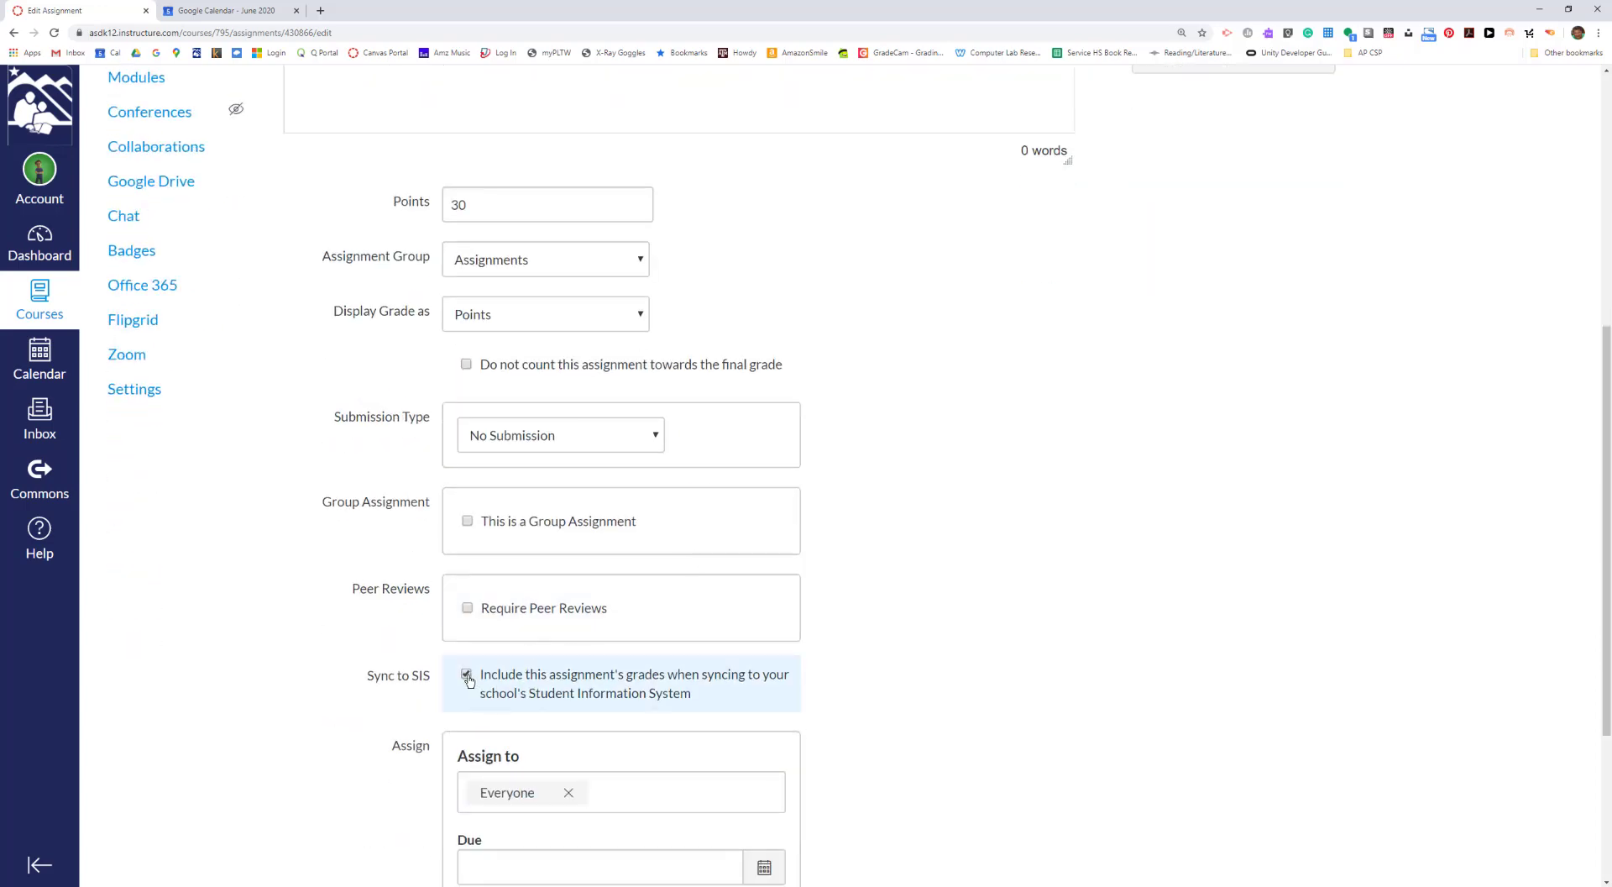
scroll(528, 676, down, 1)
scroll(528, 676, down, 1)
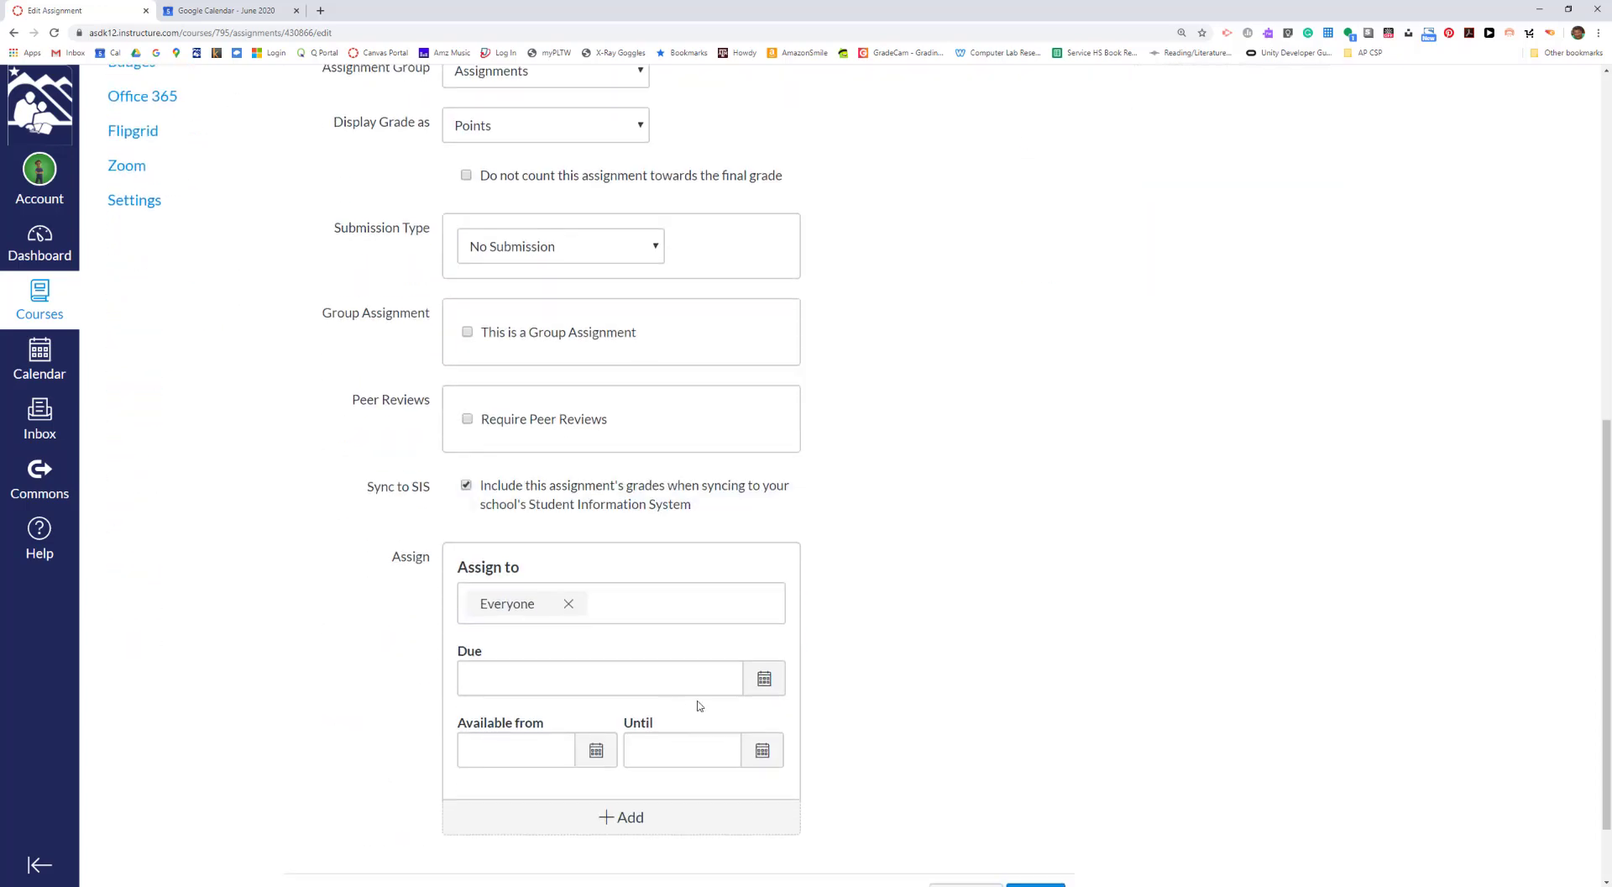
click(765, 677)
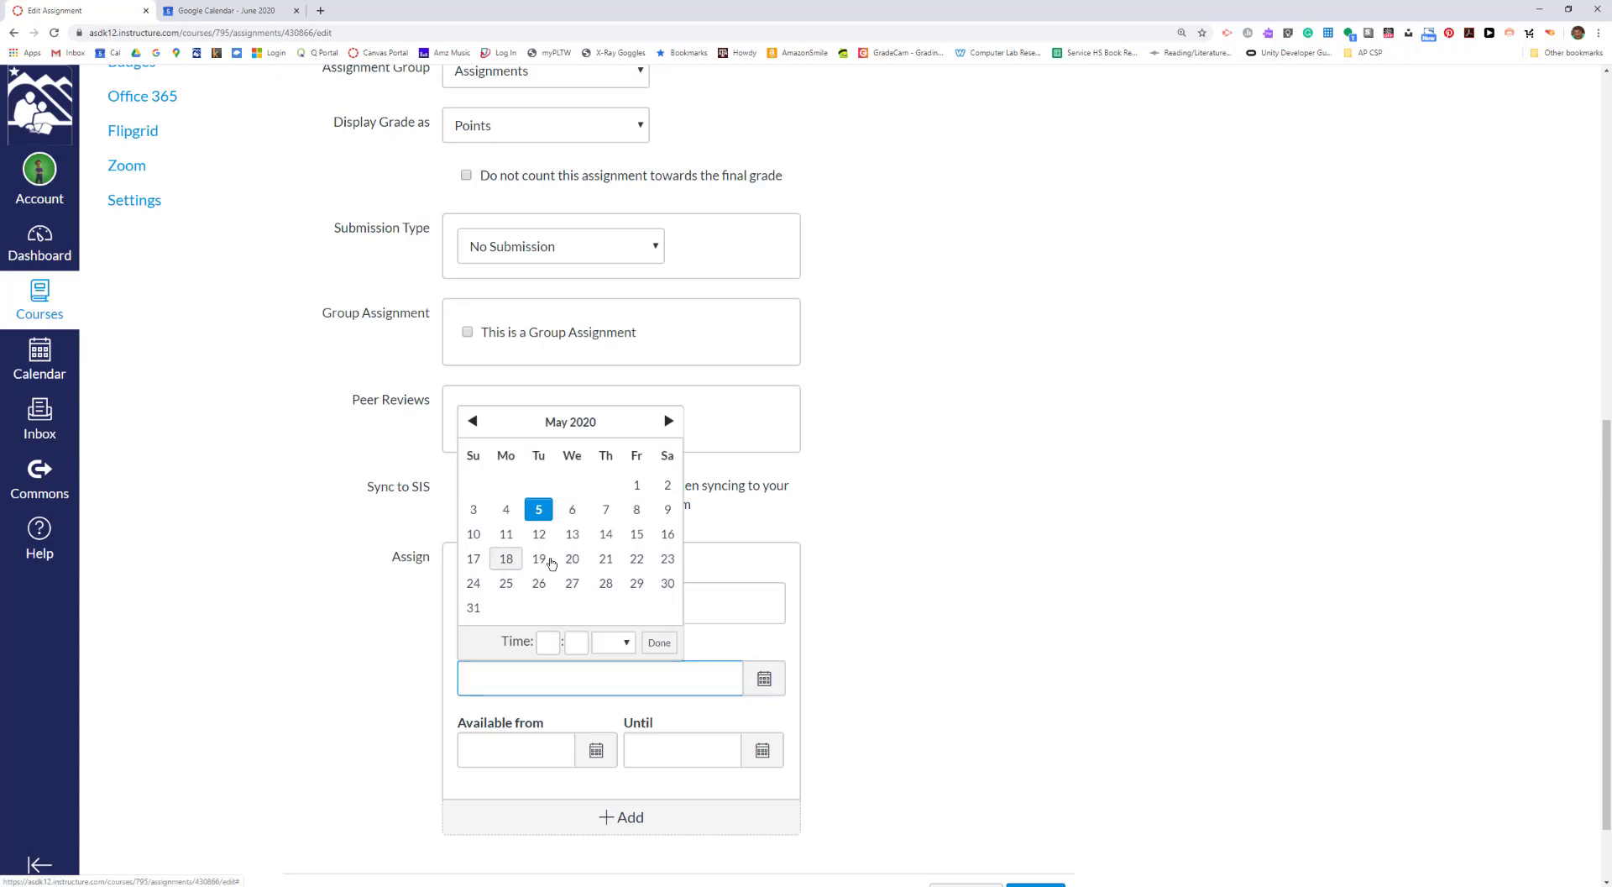
click(507, 559)
scroll(986, 551, down, 1)
scroll(986, 552, down, 1)
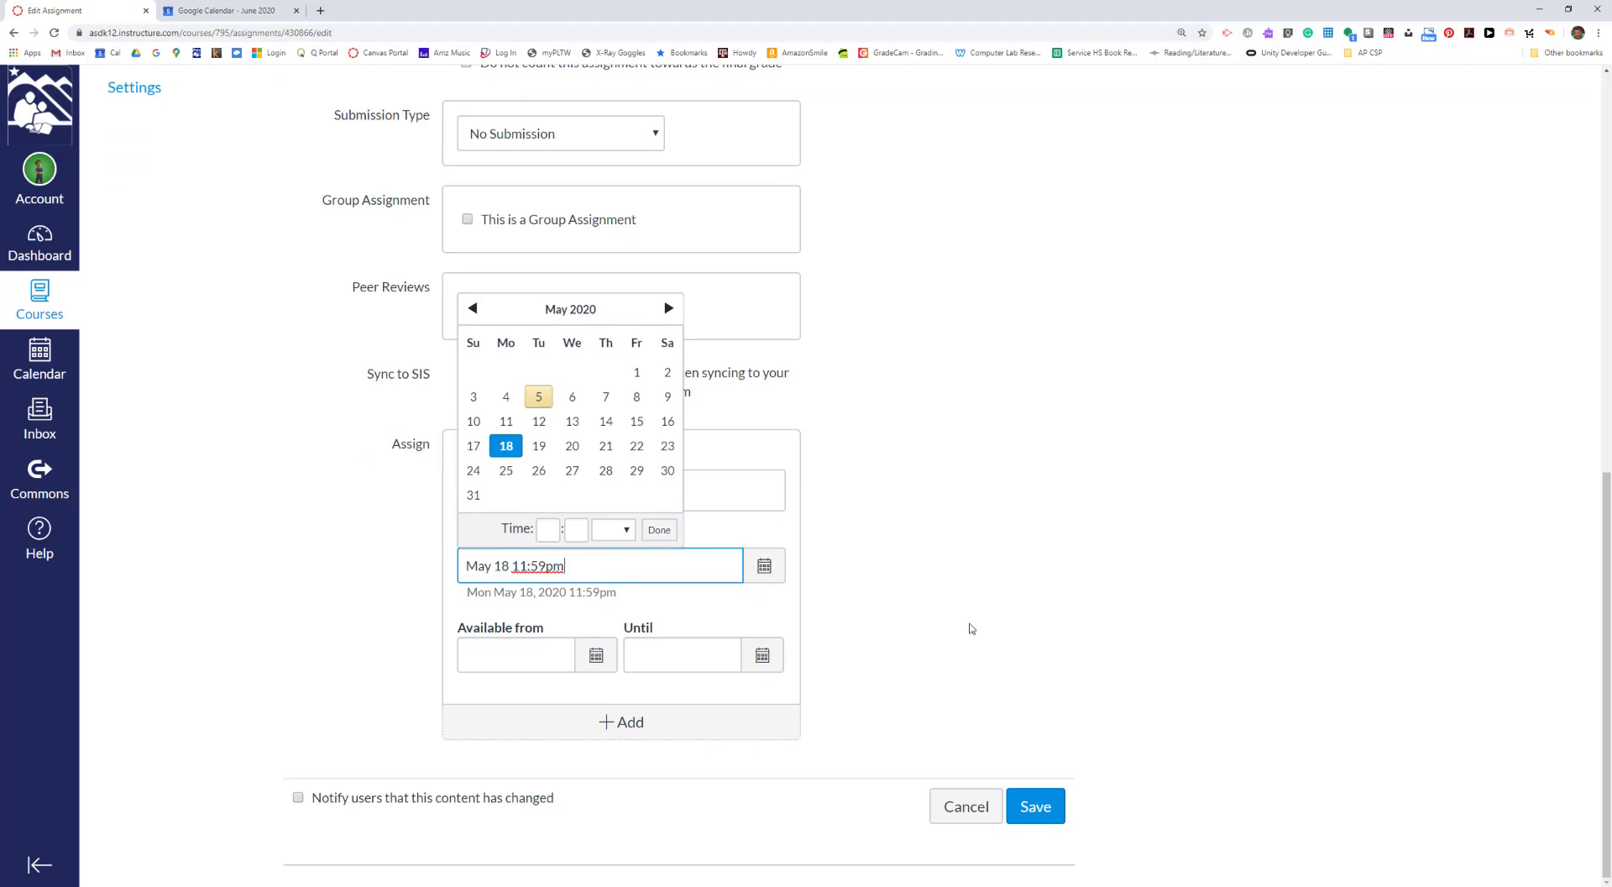
click(1033, 813)
click(1034, 813)
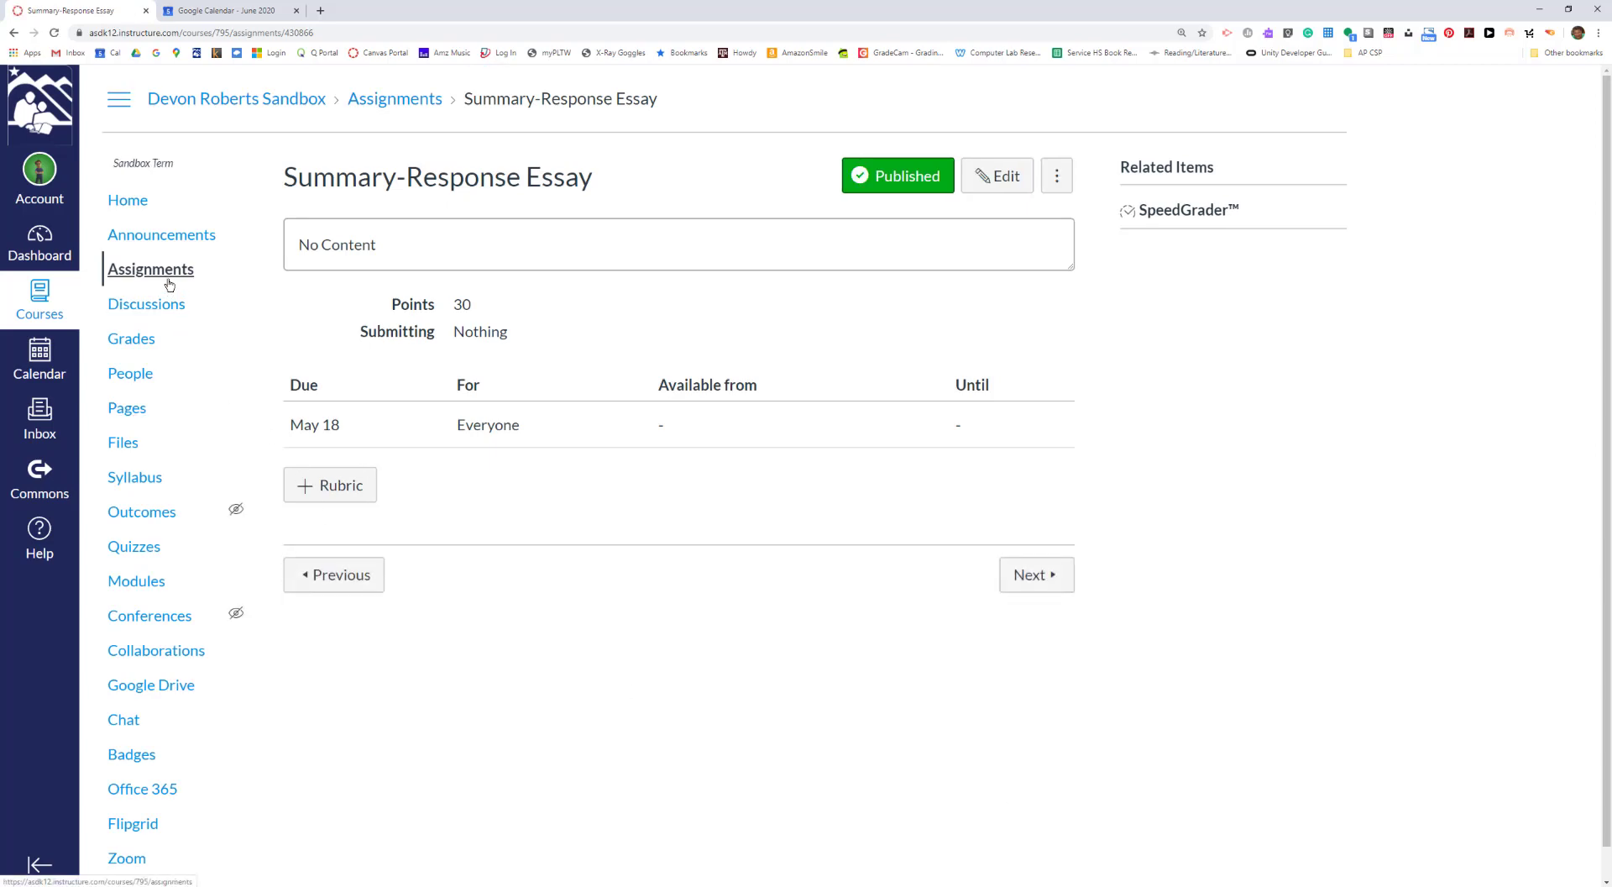
- Return to the course's assignment list and check the Summary-Response Essay's due date, points and sync status
click(169, 273)
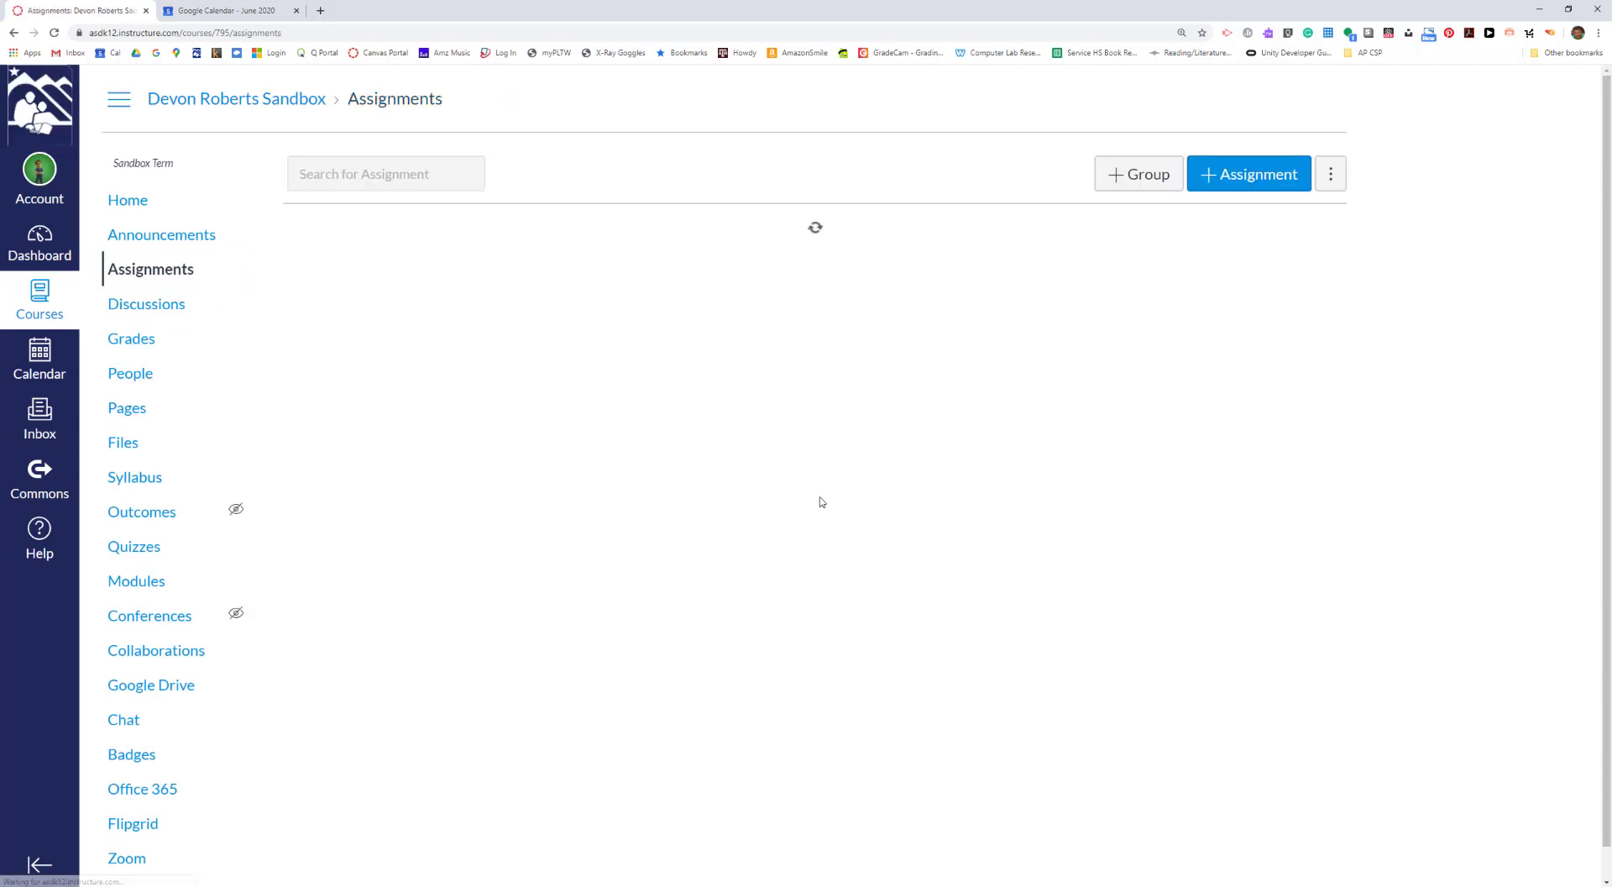
scroll(822, 502, down, 5)
scroll(822, 503, down, 4)
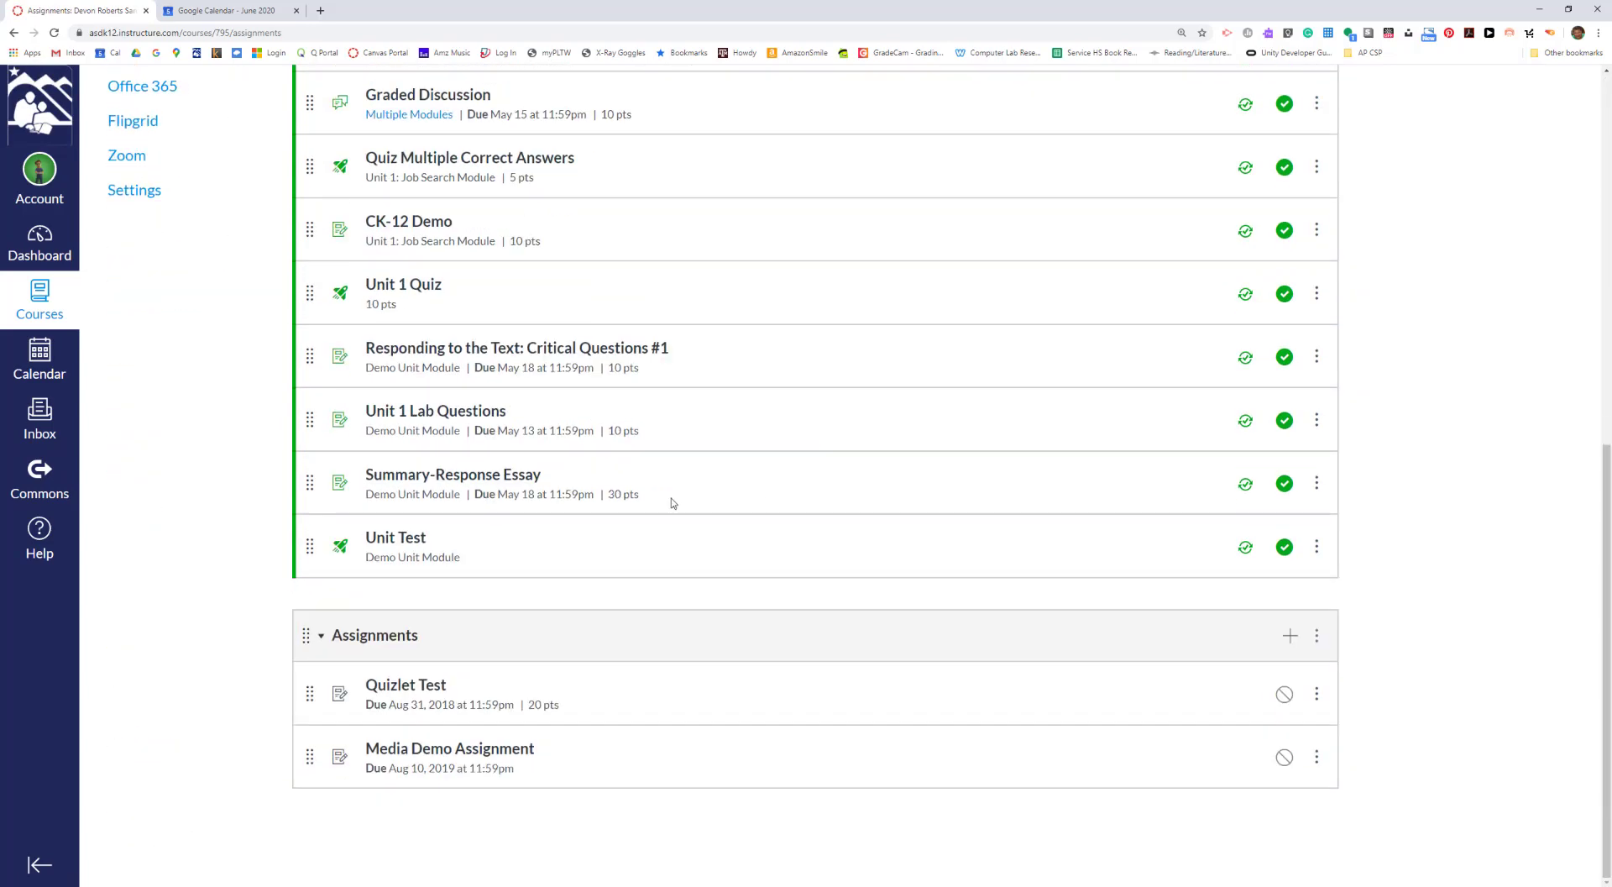